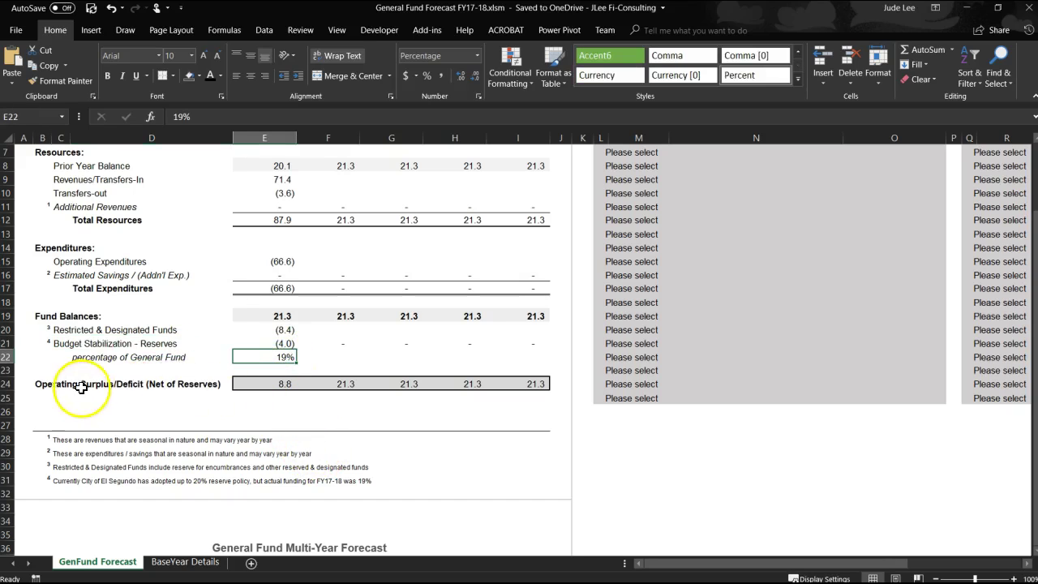
Review the forecast's operating surplus/deficit row, the footnotes and the General Fund Multi-Year Forecast chart.
click(182, 386)
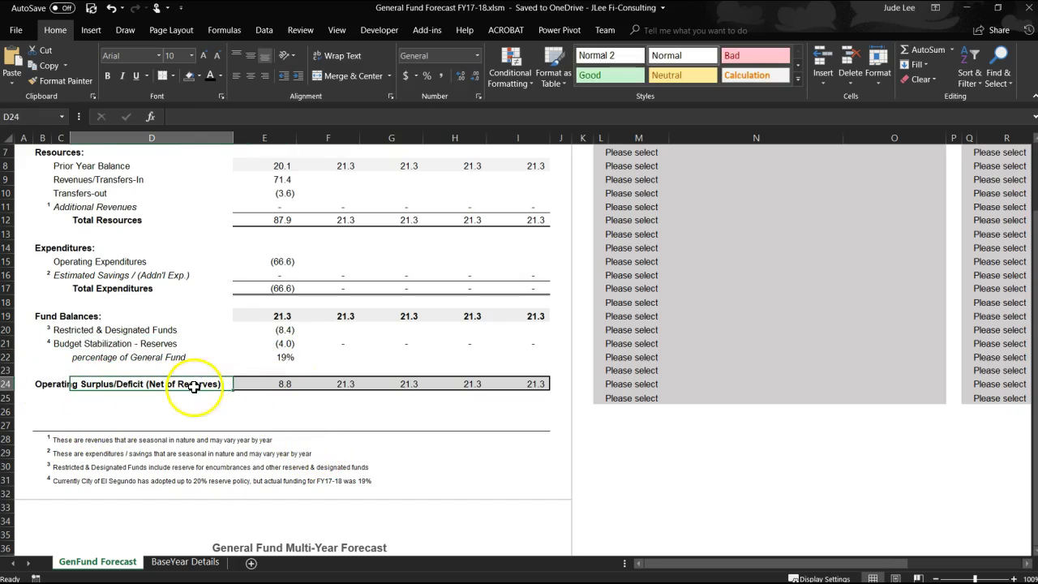
drag(259, 381, 541, 385)
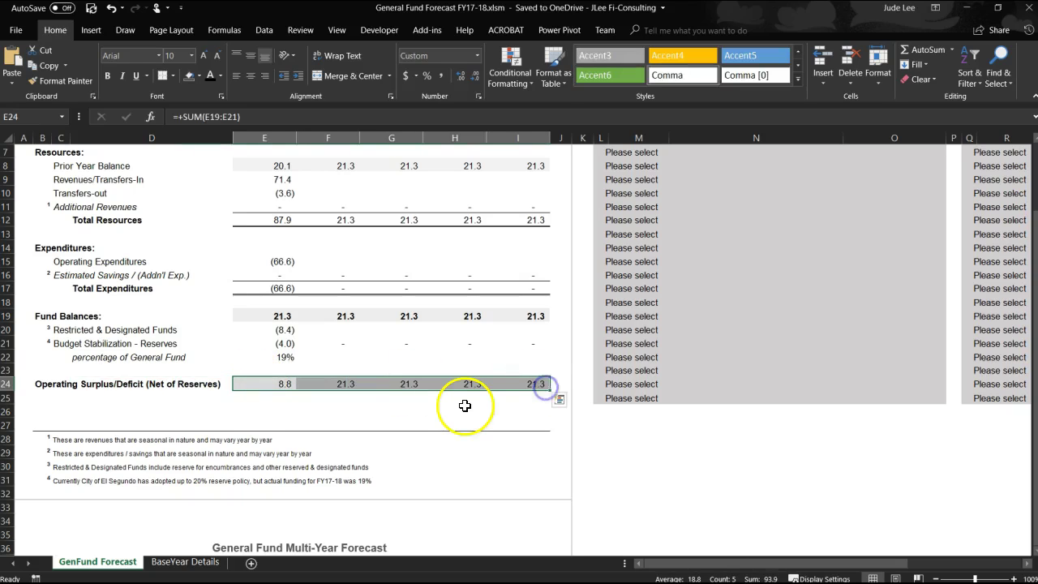
scroll(465, 403, down, 2)
drag(36, 357, 486, 410)
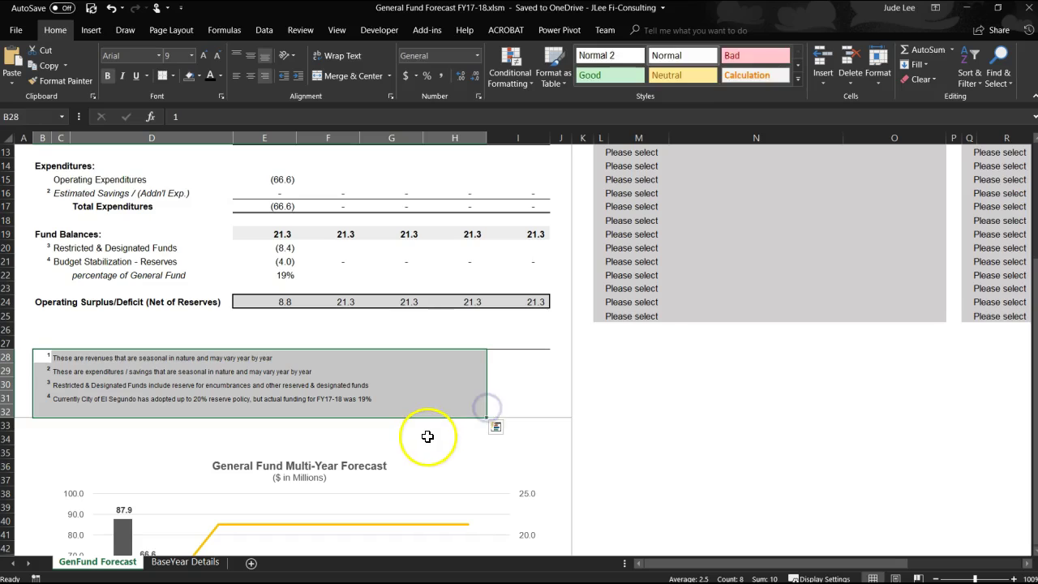
scroll(424, 412, down, 5)
scroll(419, 382, down, 2)
scroll(191, 430, up, 1)
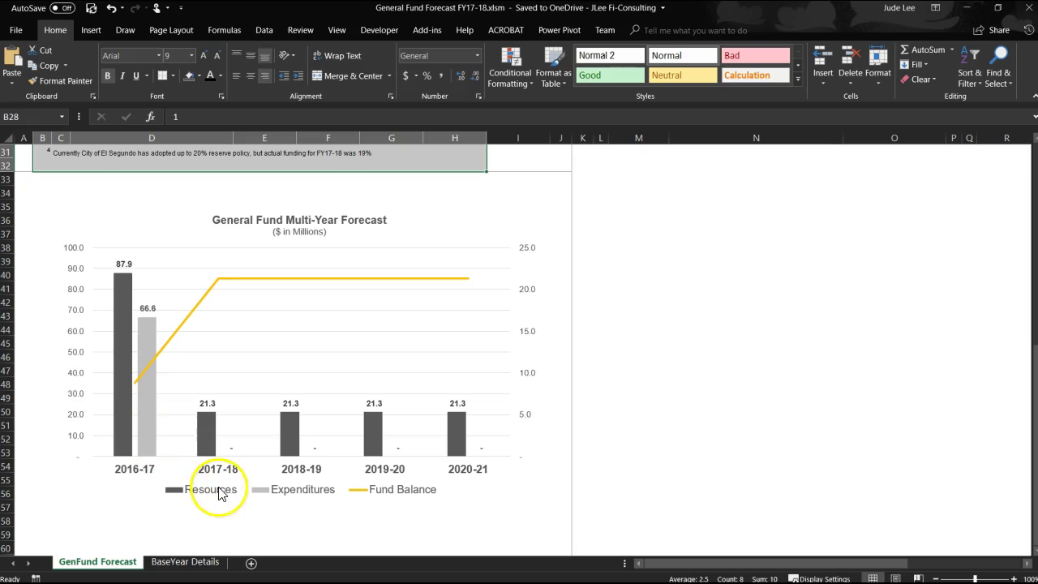
scroll(405, 456, up, 10)
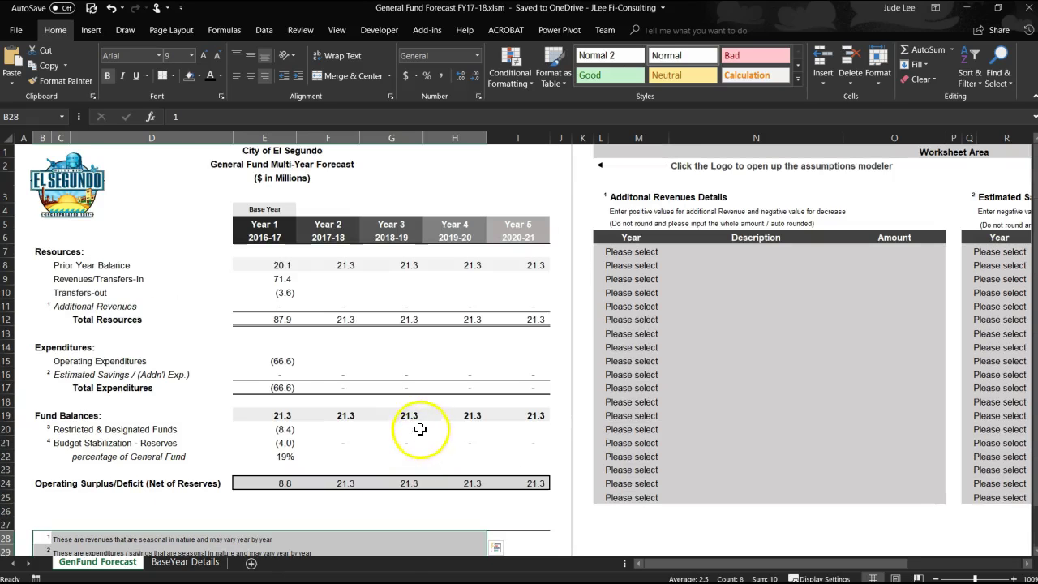
Examine the Additional Revenues and Estimated Savings rows along with their detail tables in the Worksheet Area.
drag(55, 305, 521, 304)
click(722, 295)
drag(607, 235, 880, 498)
click(857, 386)
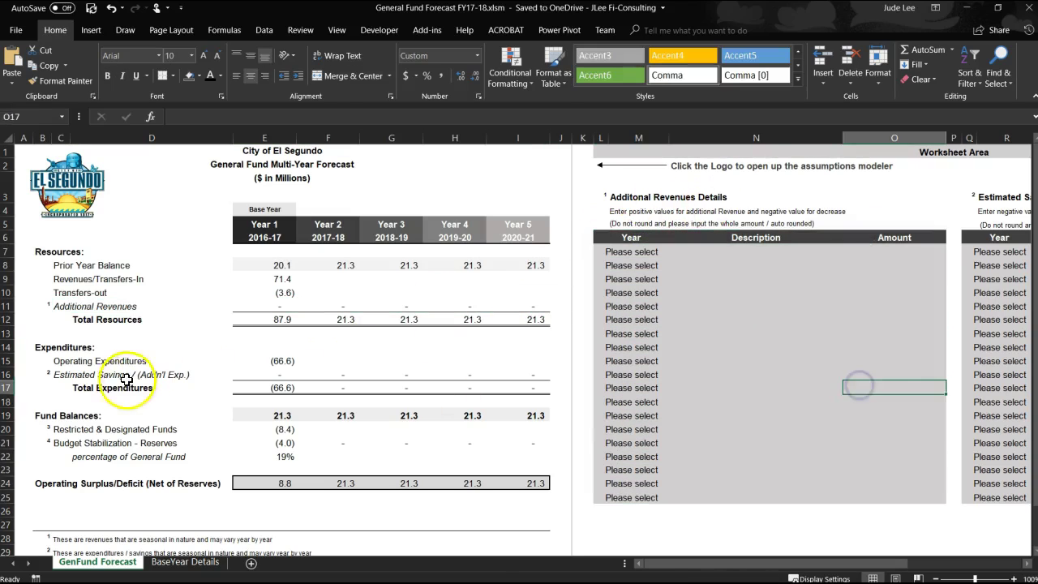
drag(44, 379, 512, 372)
drag(884, 563, 911, 565)
drag(647, 237, 965, 447)
click(862, 524)
drag(906, 565, 576, 565)
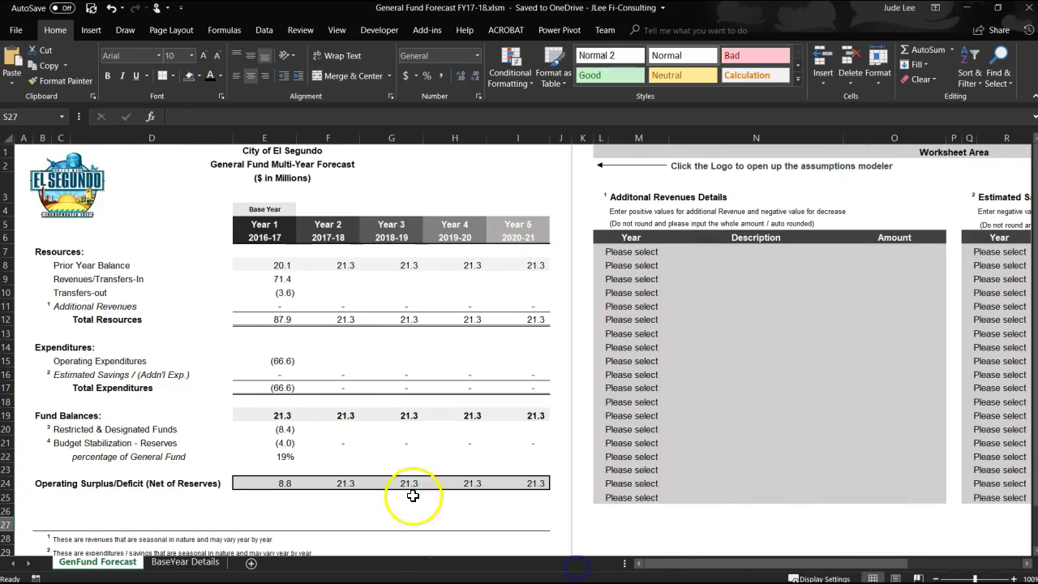
Open the Assumptions Modeler and place it beside the forecast table so the yearly figures stay uncovered.
click(674, 165)
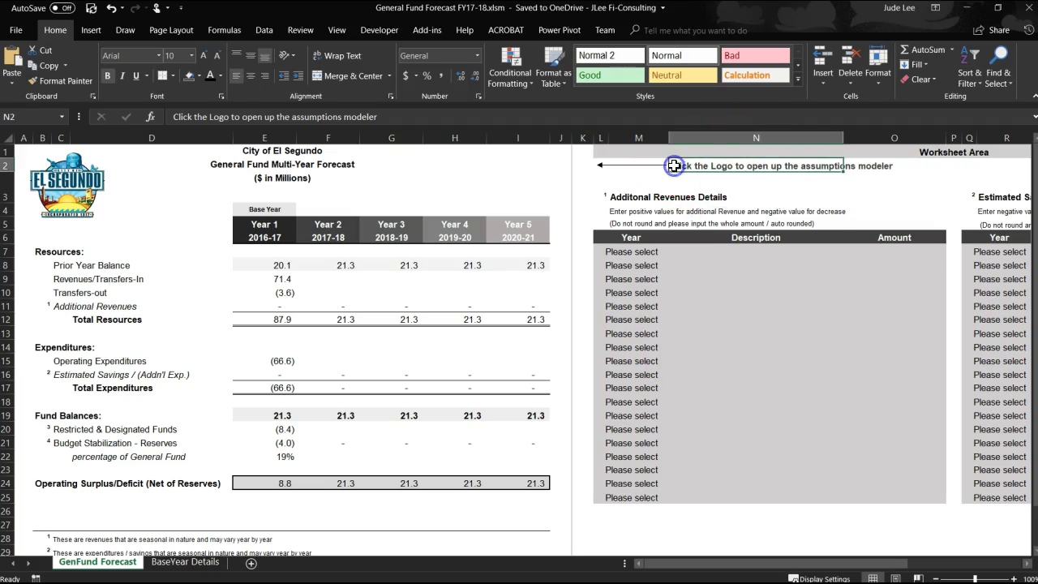
click(243, 273)
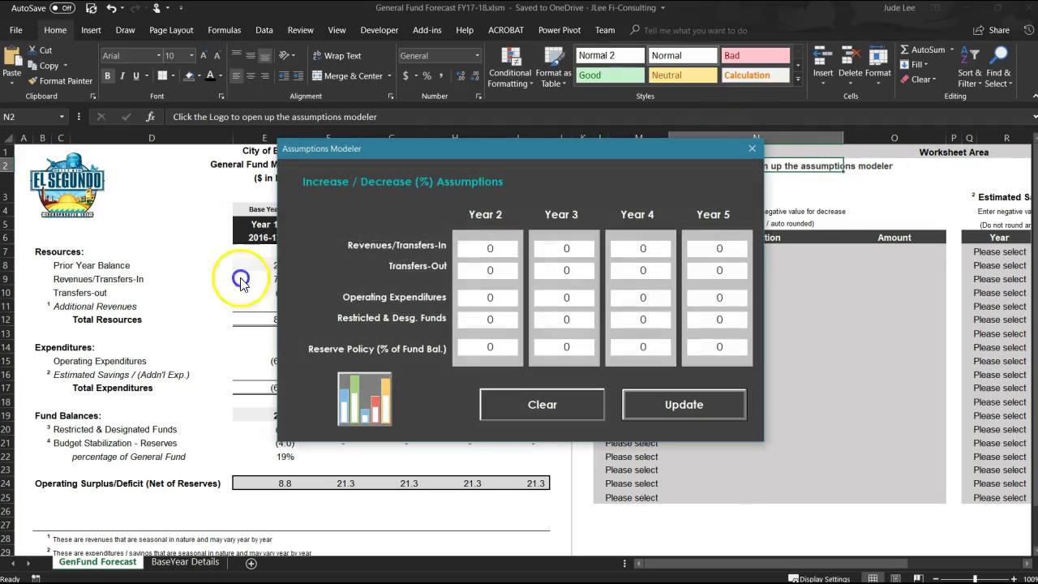
drag(523, 158, 366, 282)
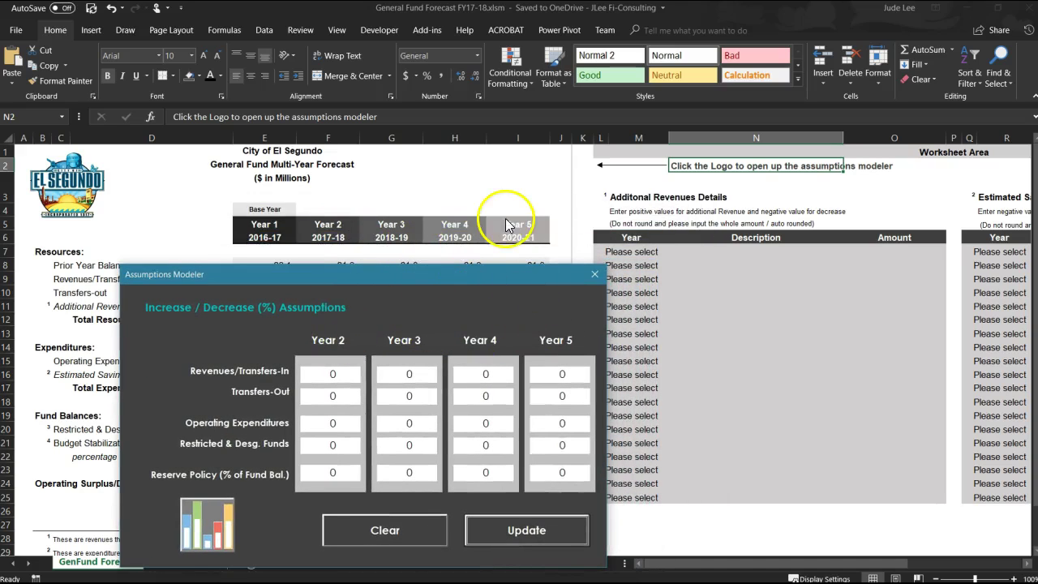
drag(483, 276, 914, 160)
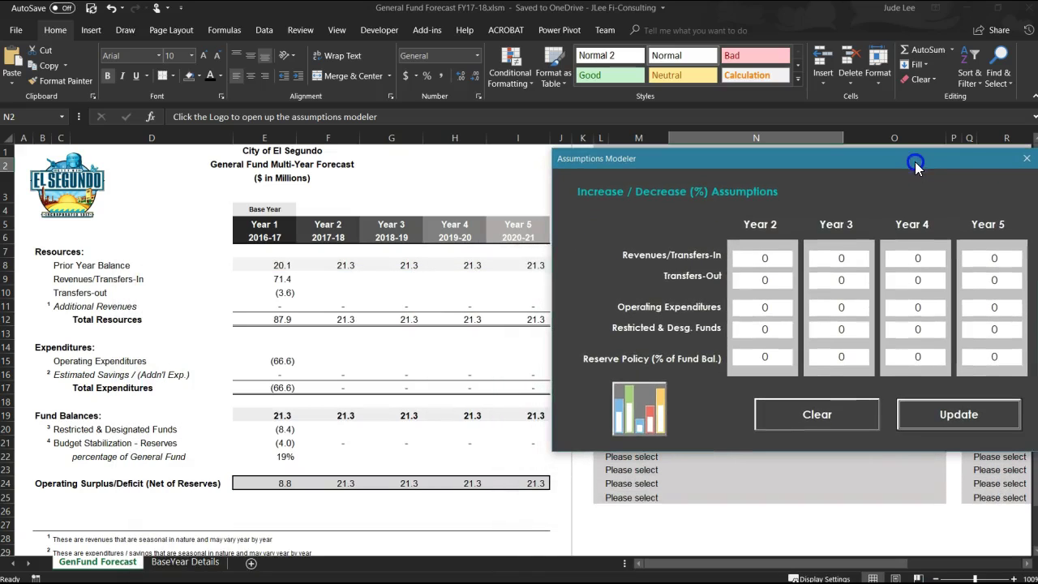
Enter Year 2–5 assumptions: revenues 3, 4, 5, 6; transfers-out 1; operating expenditures 3, 5, 5, 5; restricted funds 1; reserve policy 19, 19, 20, 20.
click(765, 257)
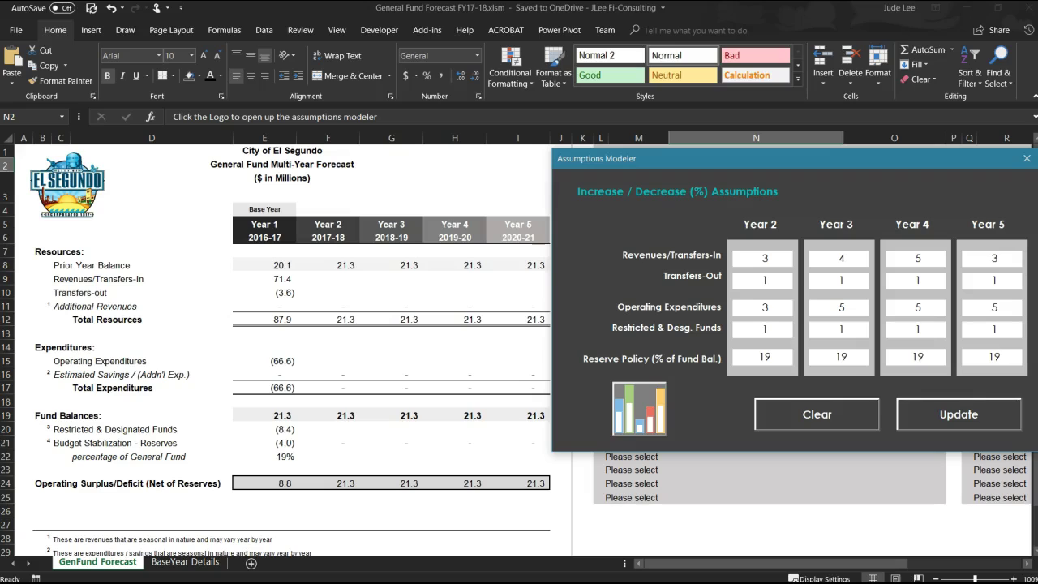
double_click(893, 359)
click(994, 357)
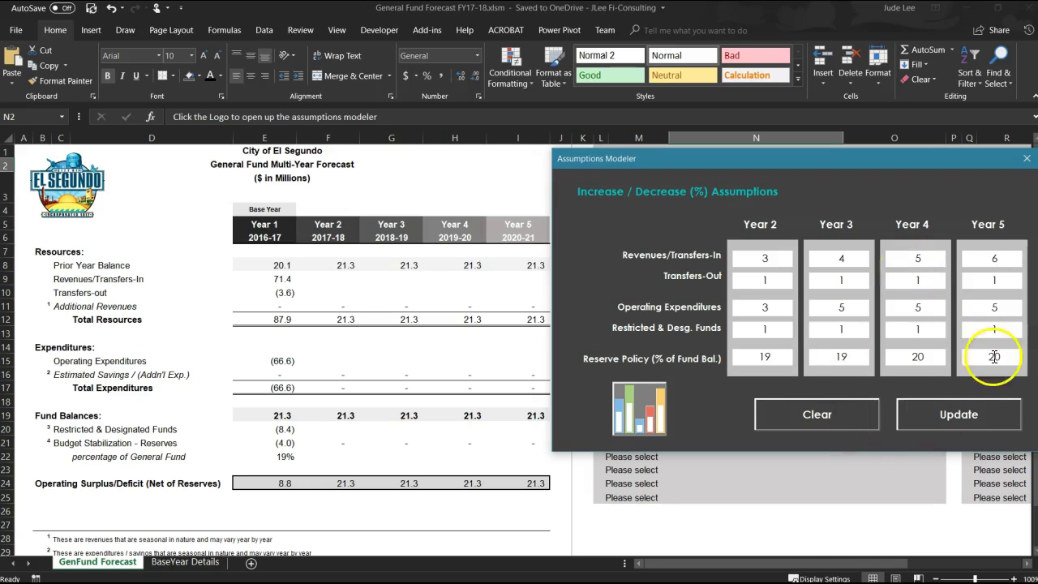
Update the forecast with the entered assumptions, close the modeler and check the multi-year forecast chart.
click(963, 417)
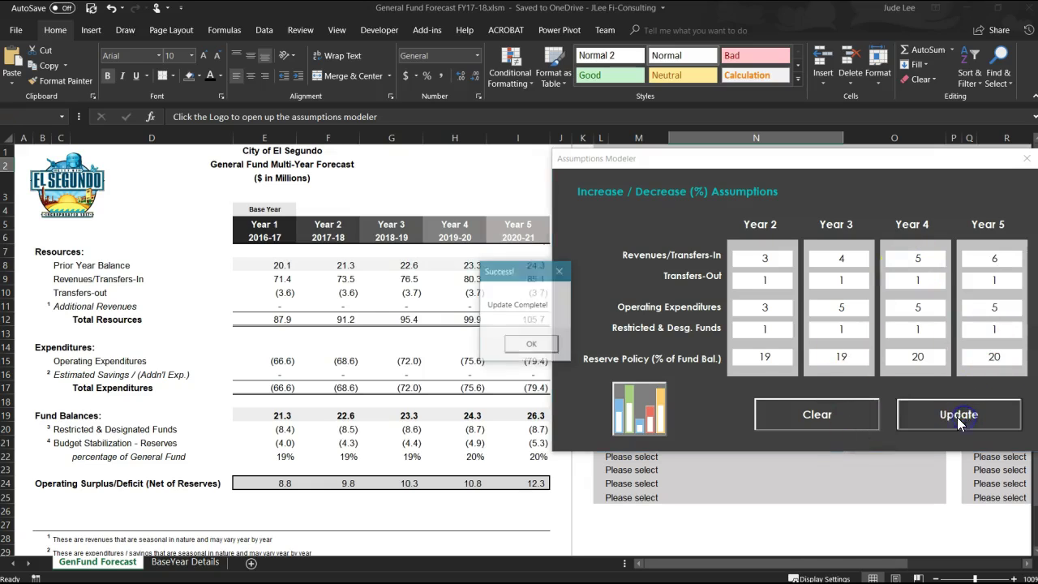
click(523, 345)
click(1026, 159)
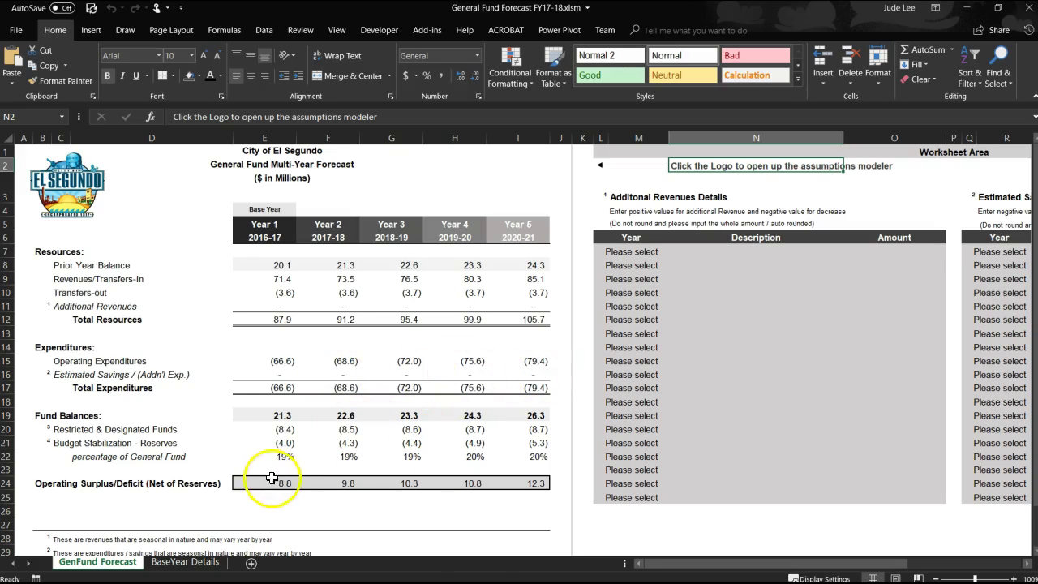
scroll(495, 405, down, 11)
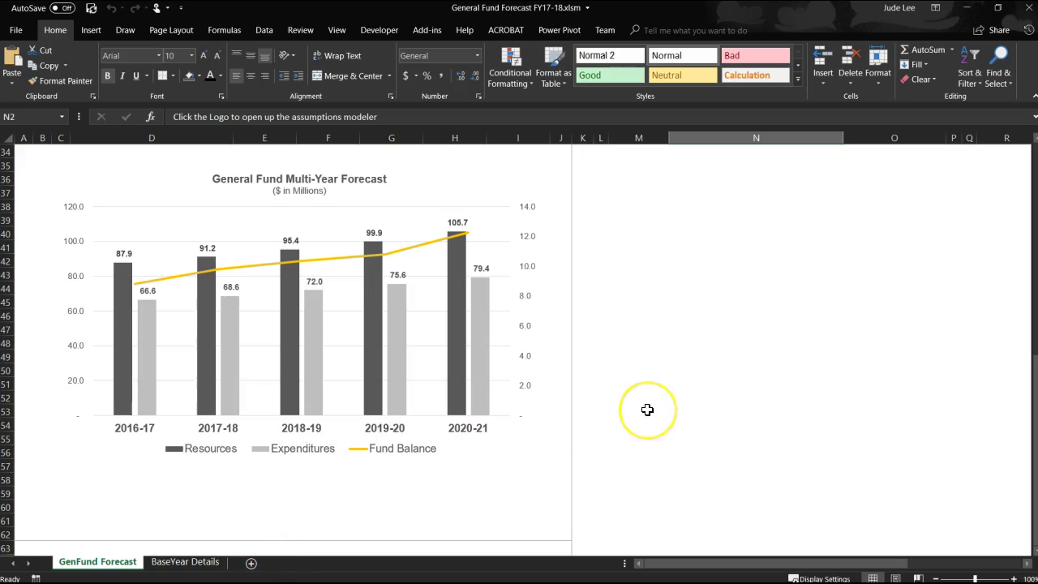
scroll(648, 407, up, 11)
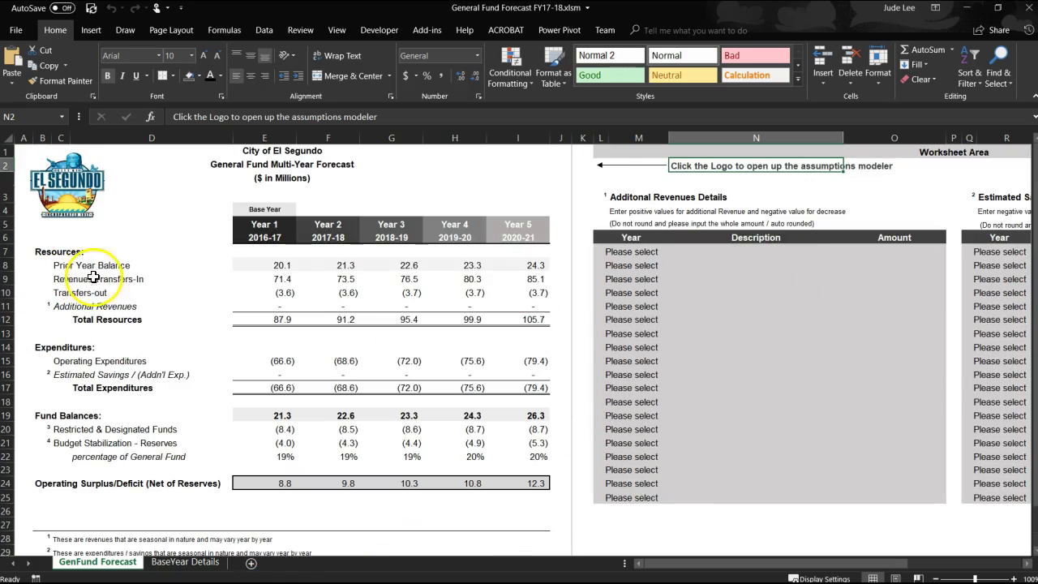
Add a Year 3 entry to the Additional Revenues details, described as "Measure Y Revenue" with an amount of 5,000,000.
drag(57, 305, 530, 305)
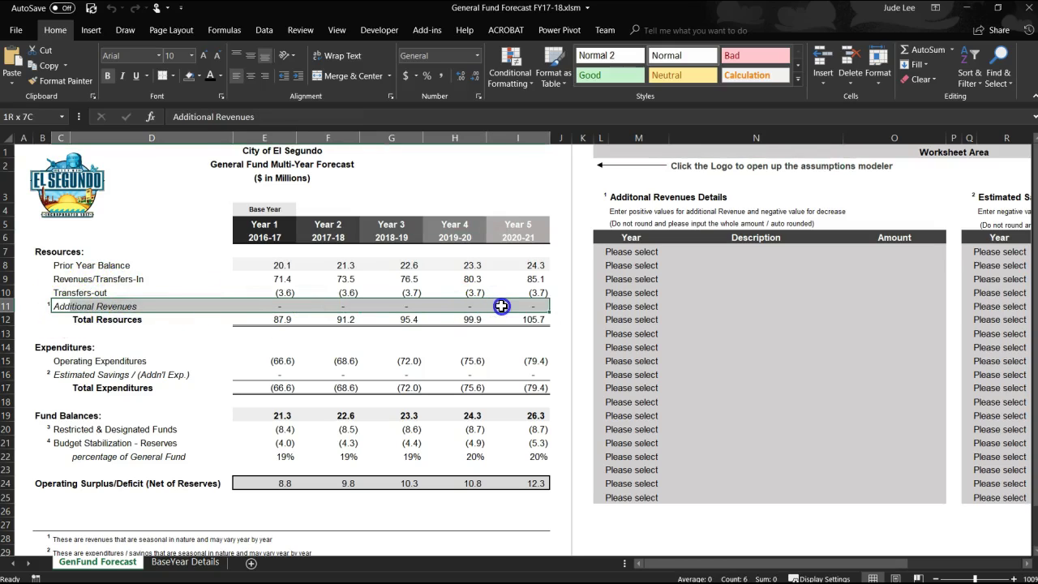
click(630, 252)
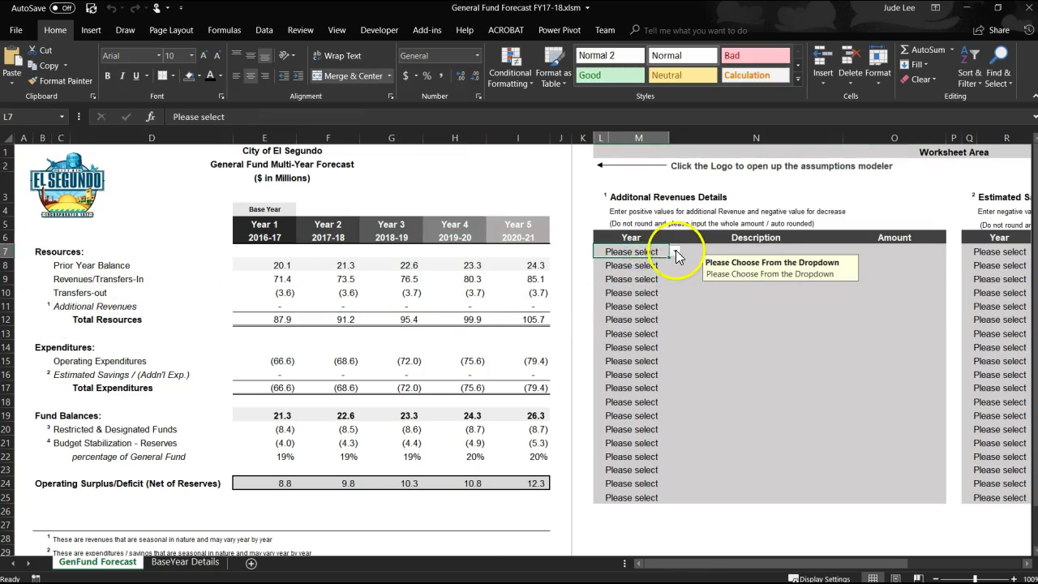
click(674, 253)
click(646, 292)
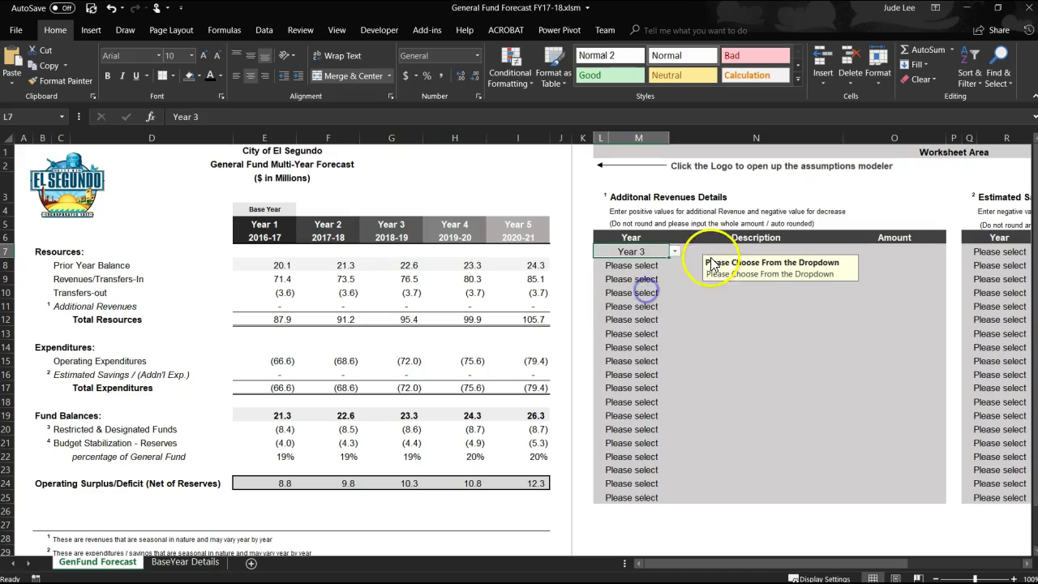
click(709, 251)
text(Measure Y Revenue)
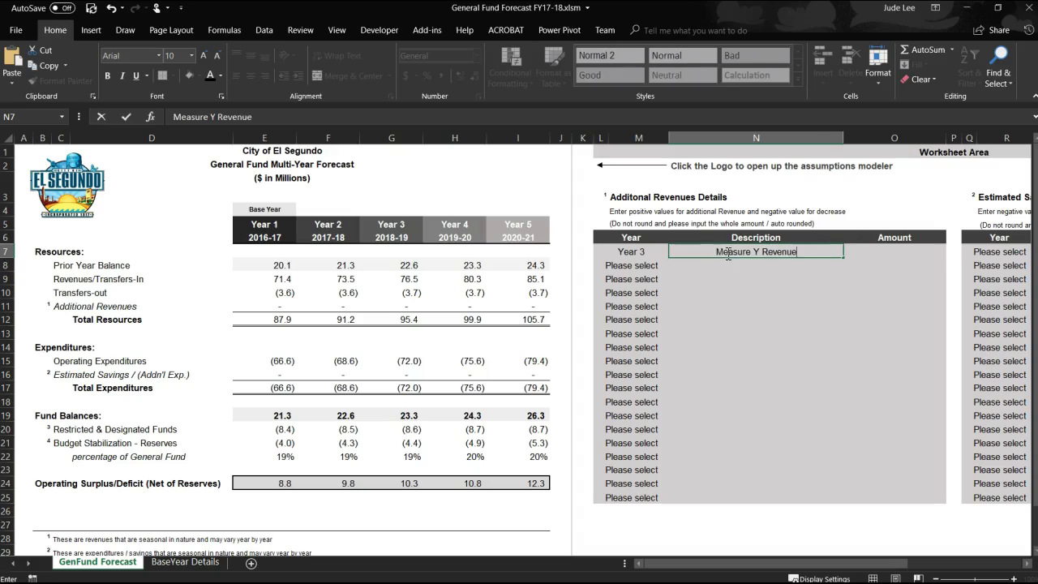
key(Tab)
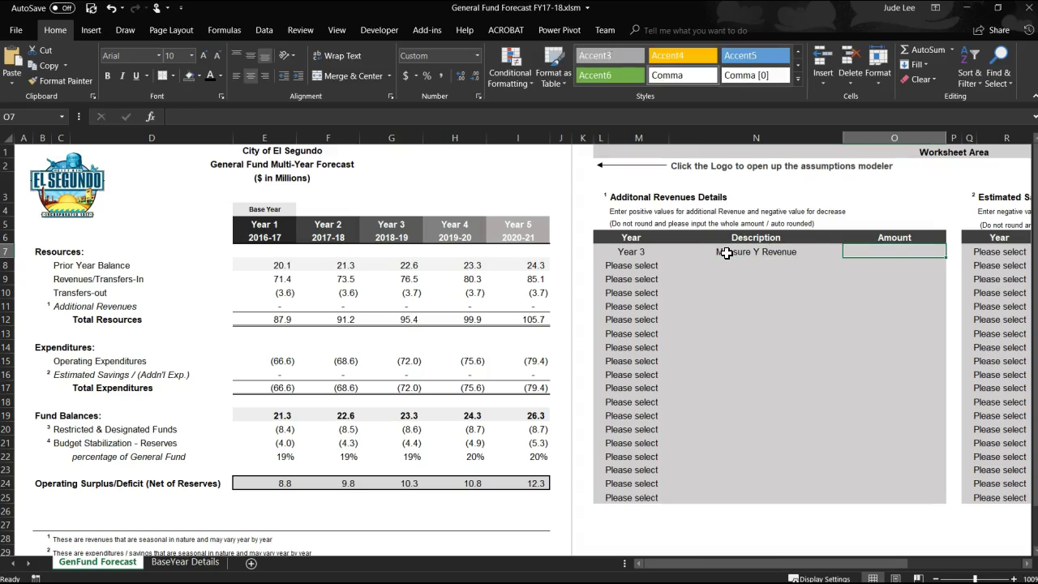
text(5000000)
key(Return)
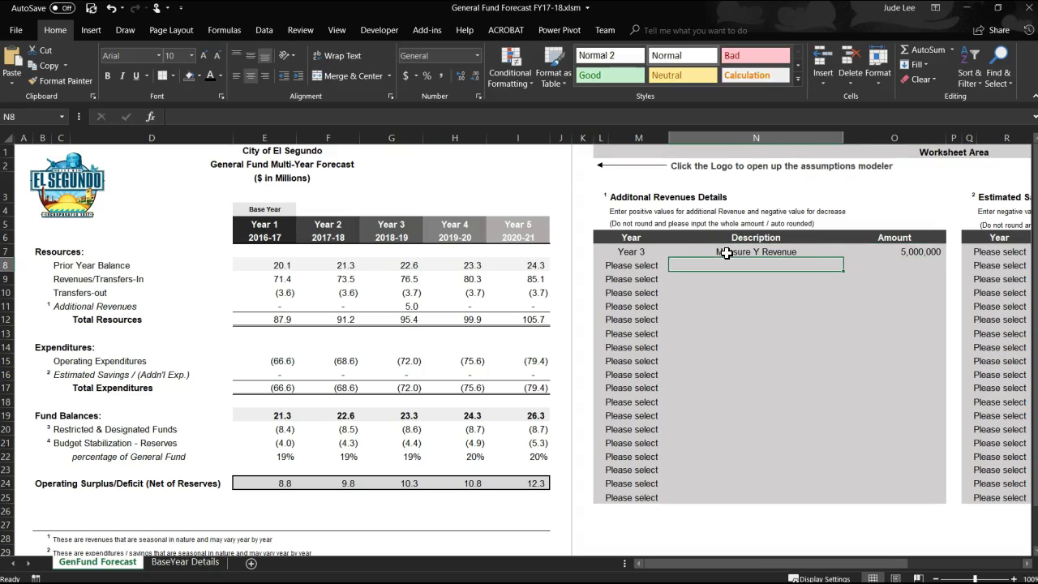
Add a Year 4 entry to the Additional Revenues details, described as "New Revenue source" with an amount of 1,000,000.
click(674, 267)
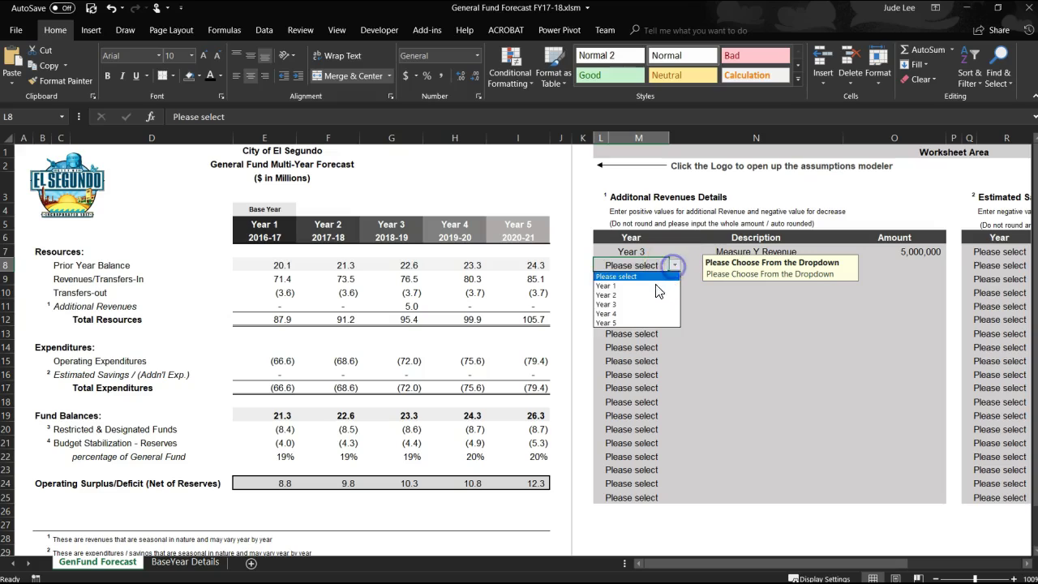
click(648, 306)
click(744, 305)
click(733, 265)
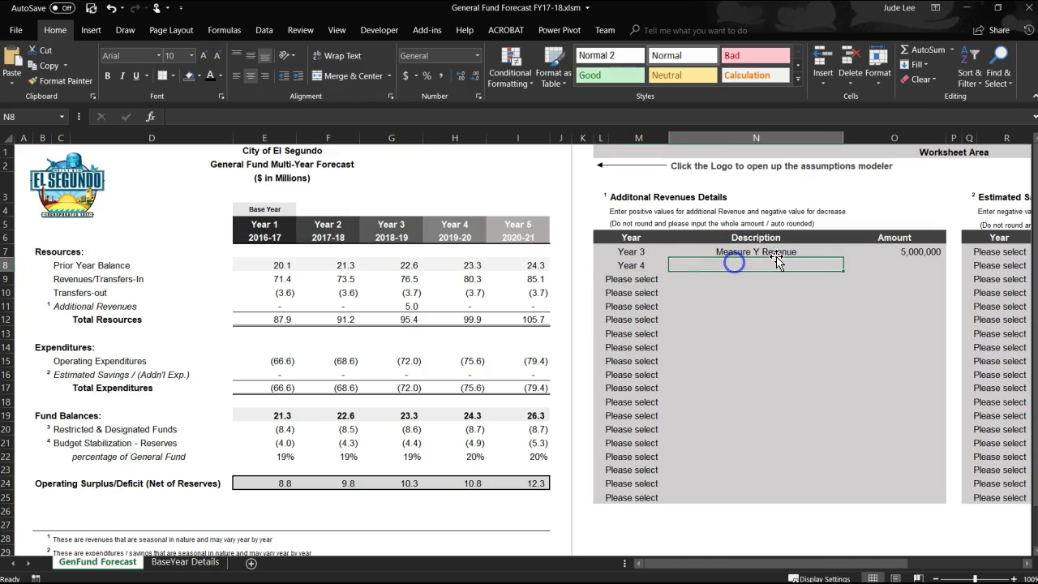
text(New Reven)
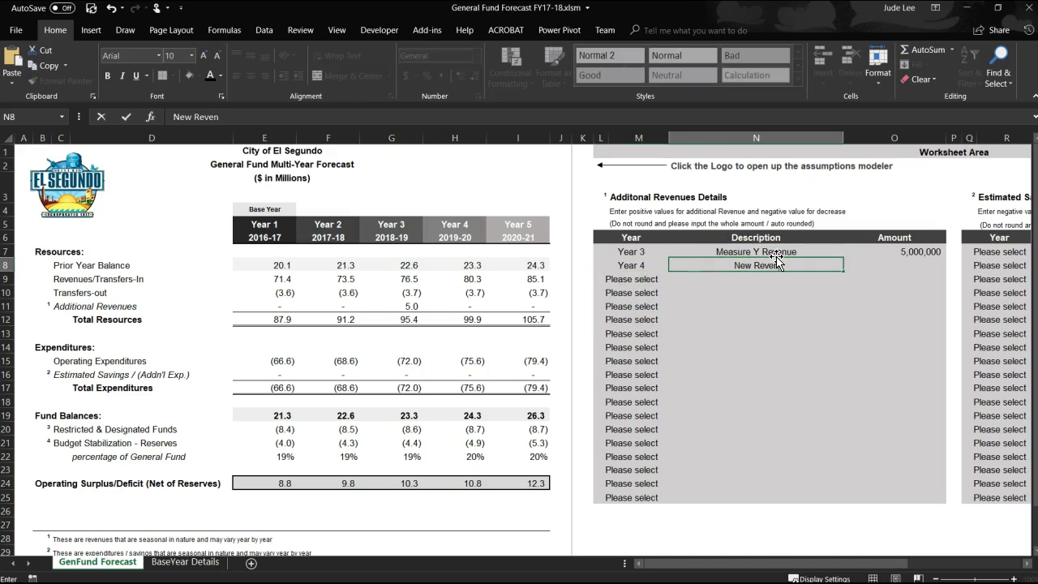
text(ue source)
key(Tab)
text(1,000,000)
key(Tab)
key(Tab)
key(Tab)
key(Tab)
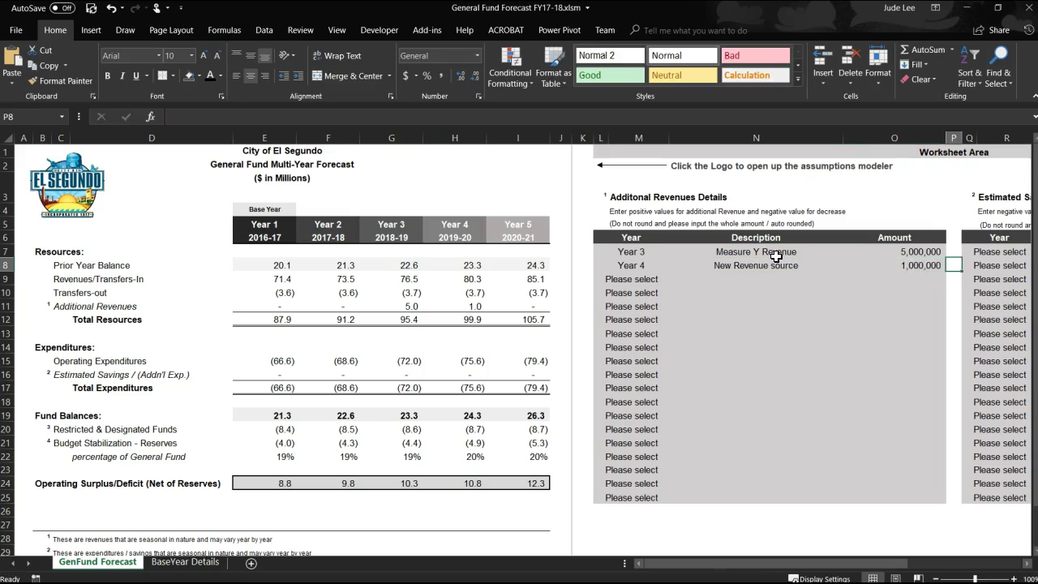
Add a Year 2 entry to the Estimated Savings/Additional Expenditures details, described as "additional funding UAL" with an amount of -3,000,000.
click(802, 251)
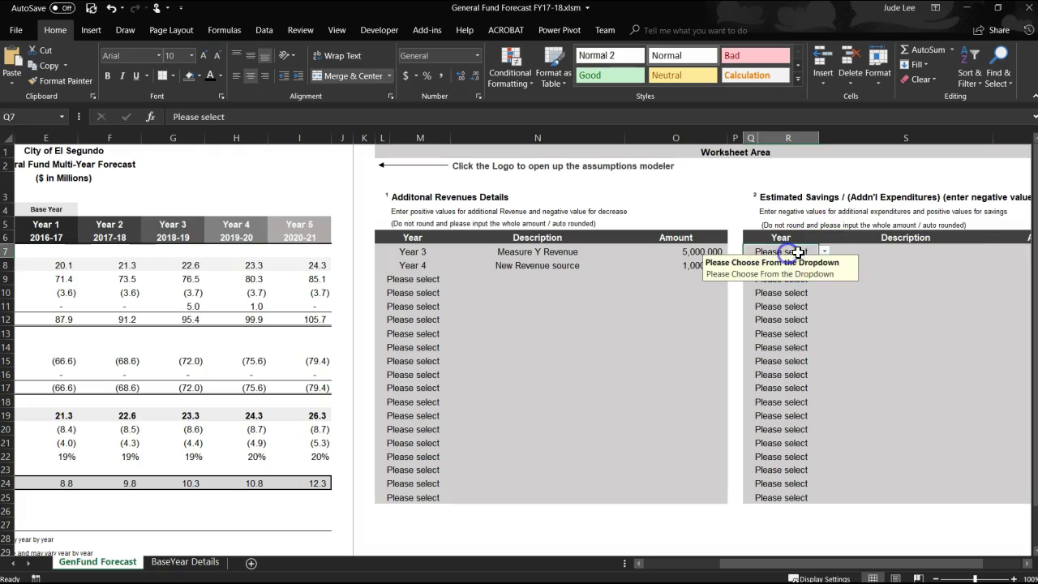
click(824, 251)
click(798, 281)
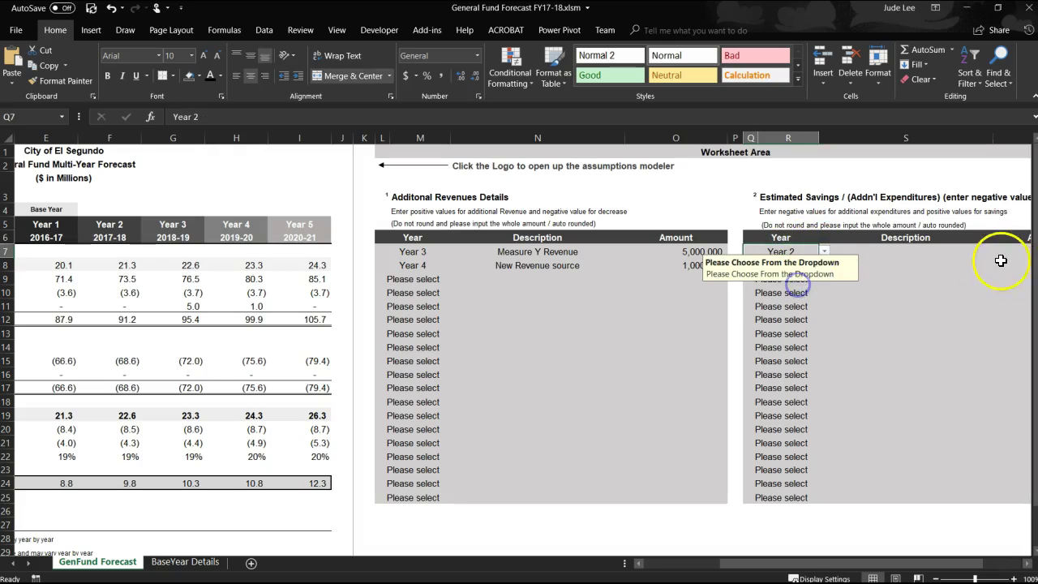
click(941, 252)
text(additional)
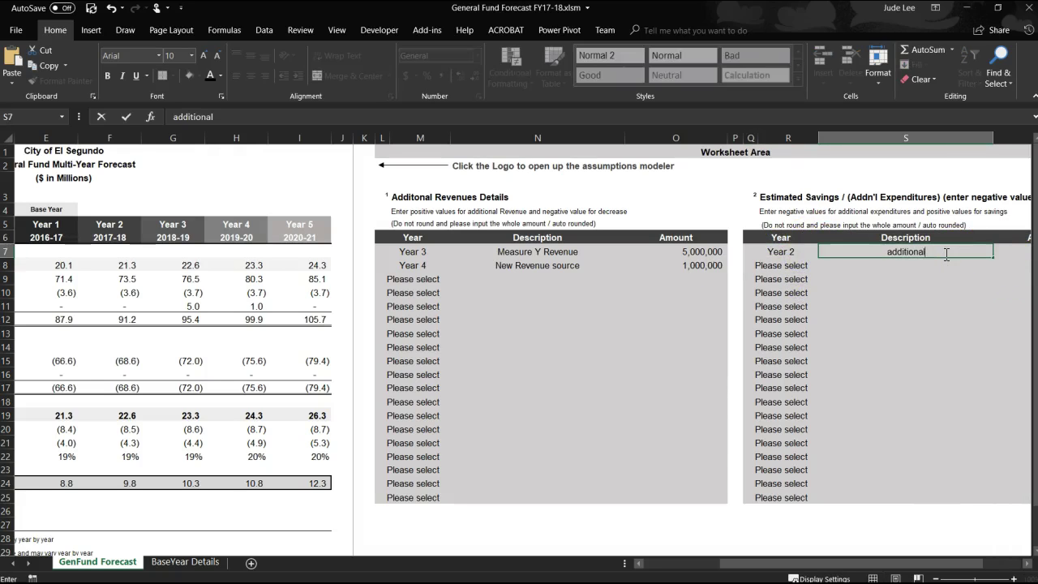
text( funding UA)
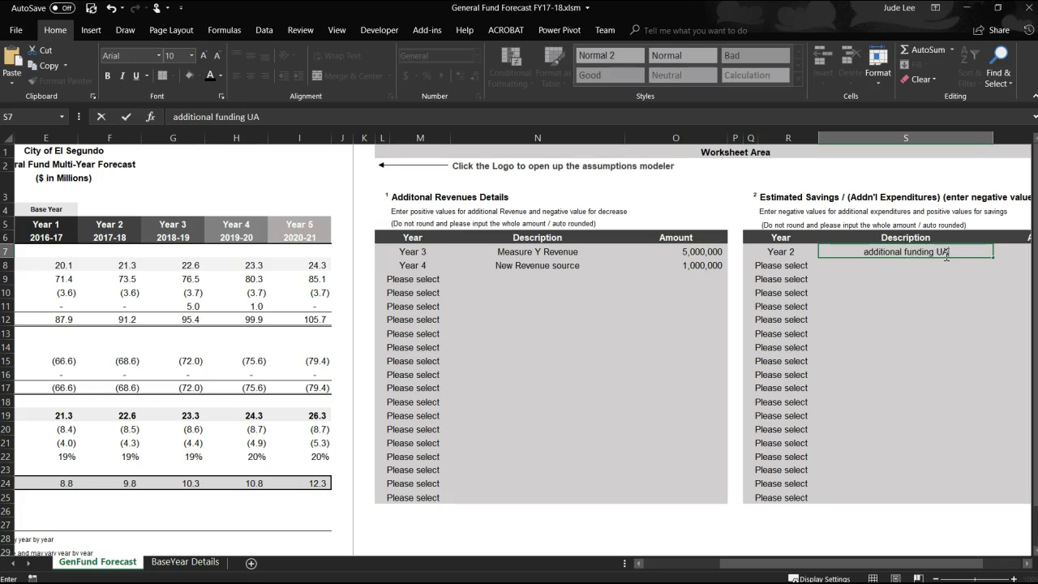
text(L)
key(Tab)
text(-)
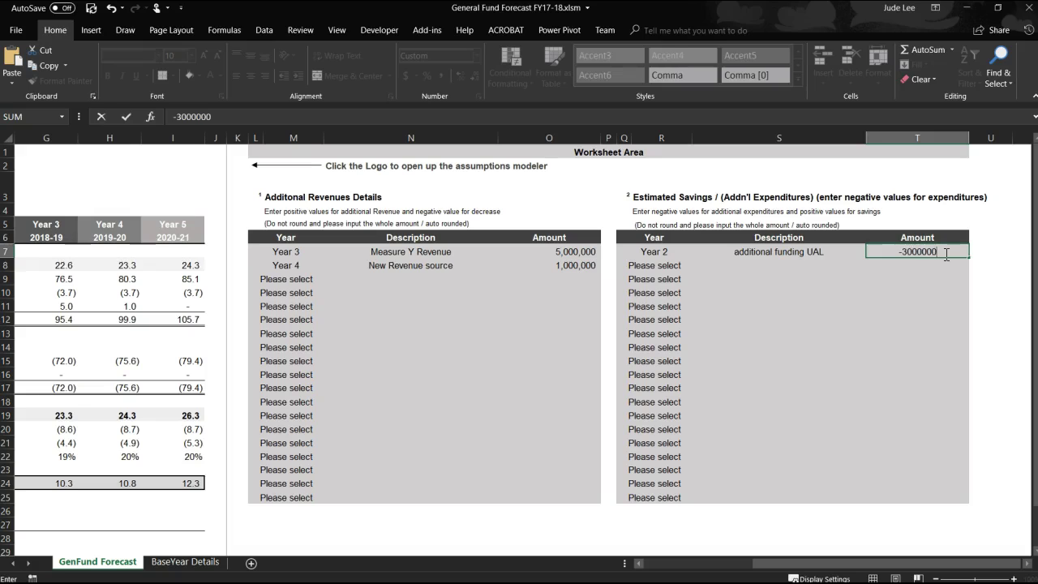
text(3000000)
key(Return)
Add a Year 4 entry to the Estimated Savings/Additional Expenditures details, described as "increased pension costs" with an amount of -4,000,000.
click(654, 265)
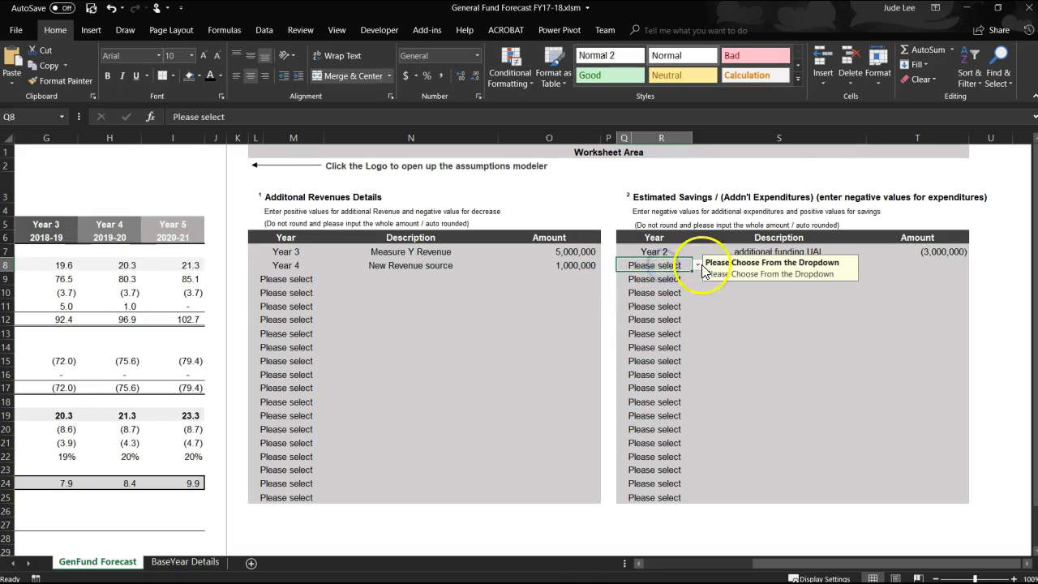
click(697, 265)
click(652, 315)
click(811, 320)
click(738, 263)
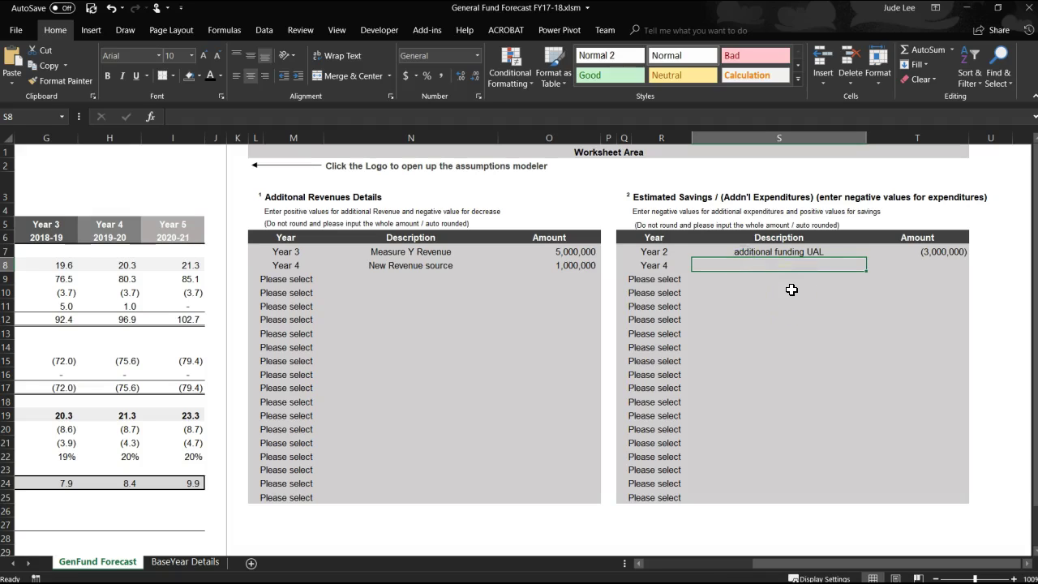
text(increased pension costs)
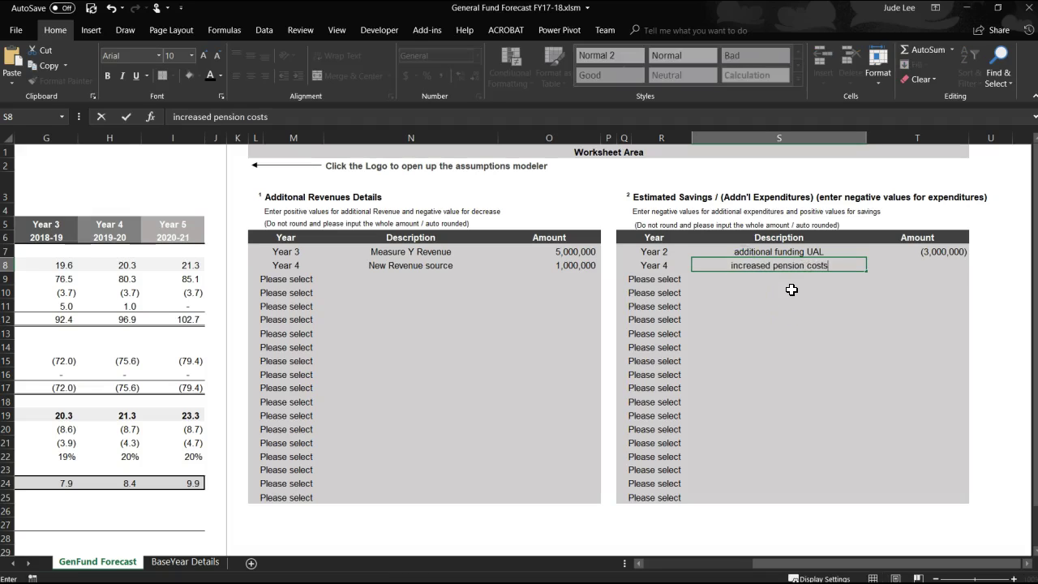
key(Tab)
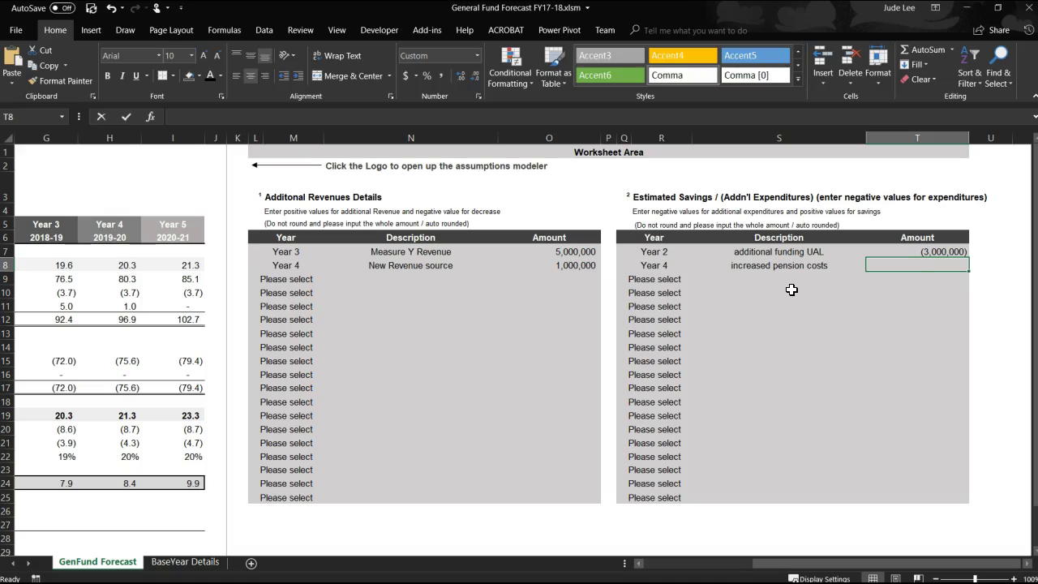
text(-4000000)
key(Return)
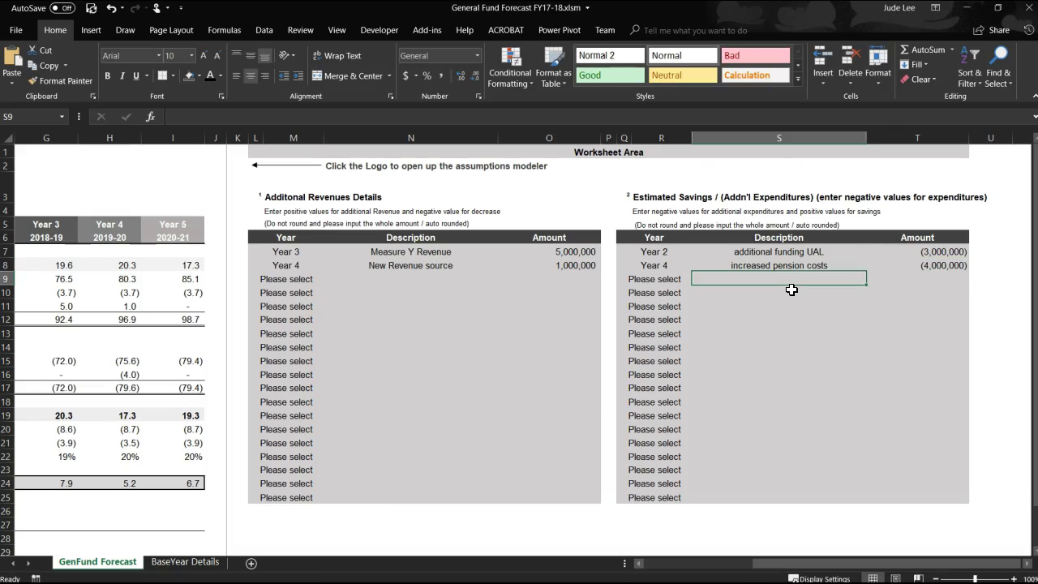
Add a Year 3 entry to the Estimated Savings/Additional Expenditures details, described as "salary savings" with an amount of 1,000,000.
key(Left)
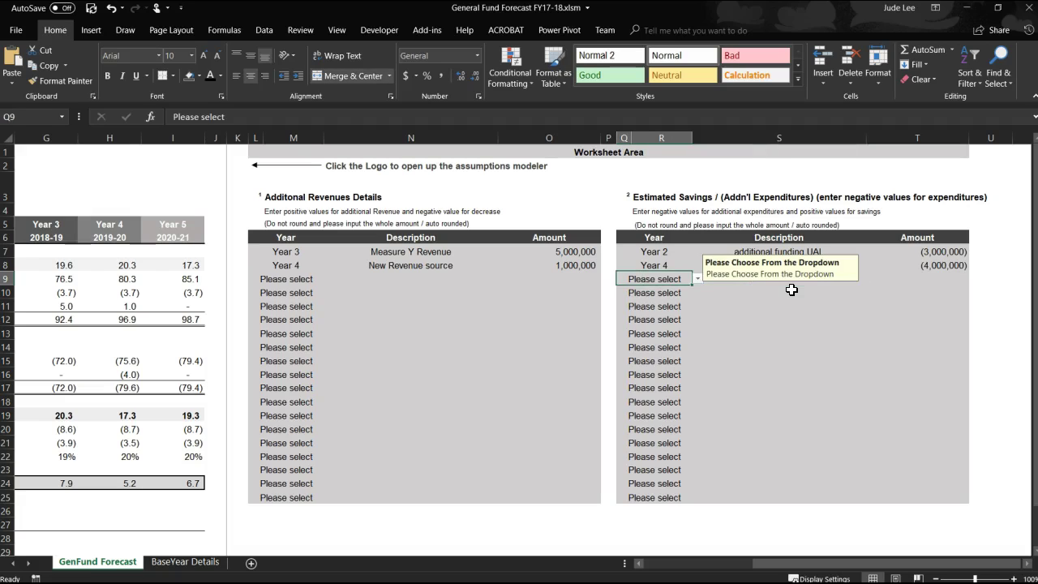
click(702, 277)
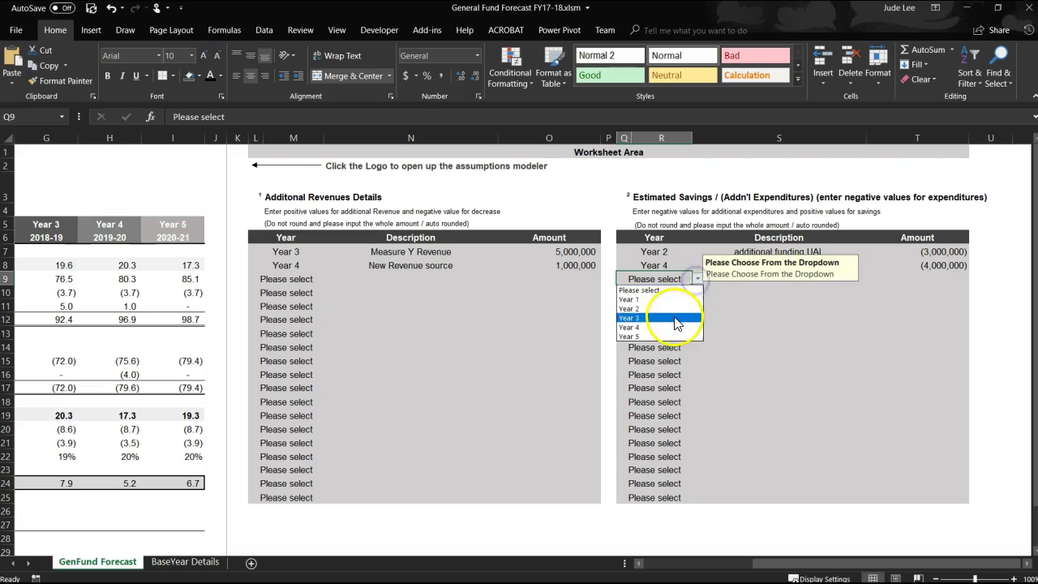
click(673, 317)
click(719, 278)
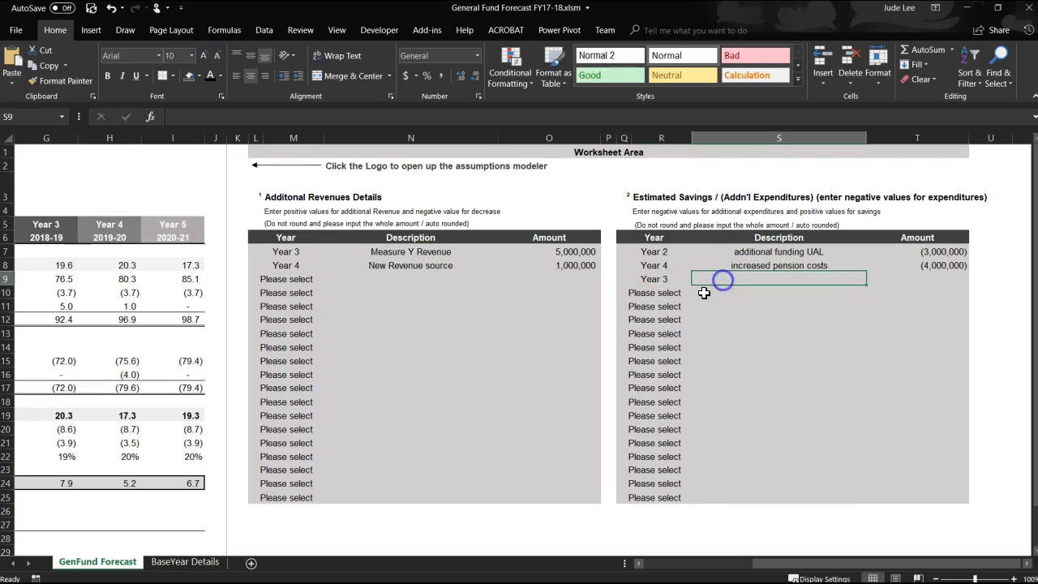
text(salary)
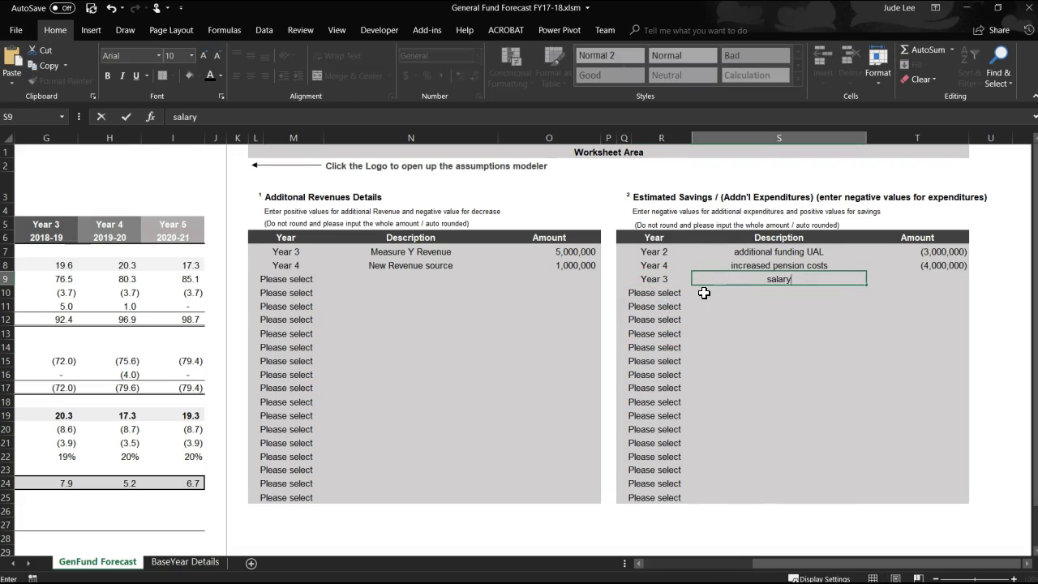
key(Return)
key(Up)
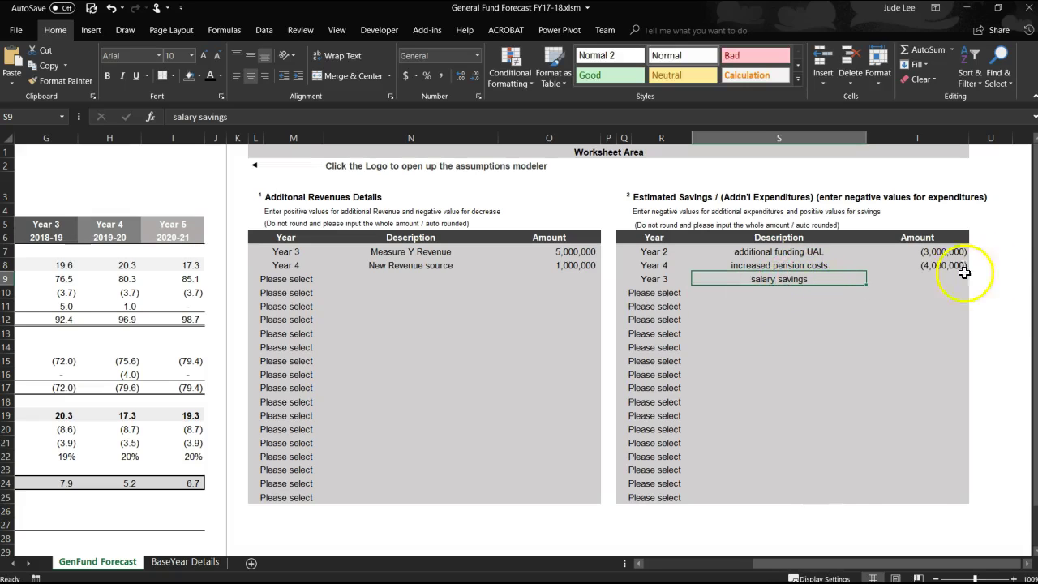
click(929, 279)
text(1)
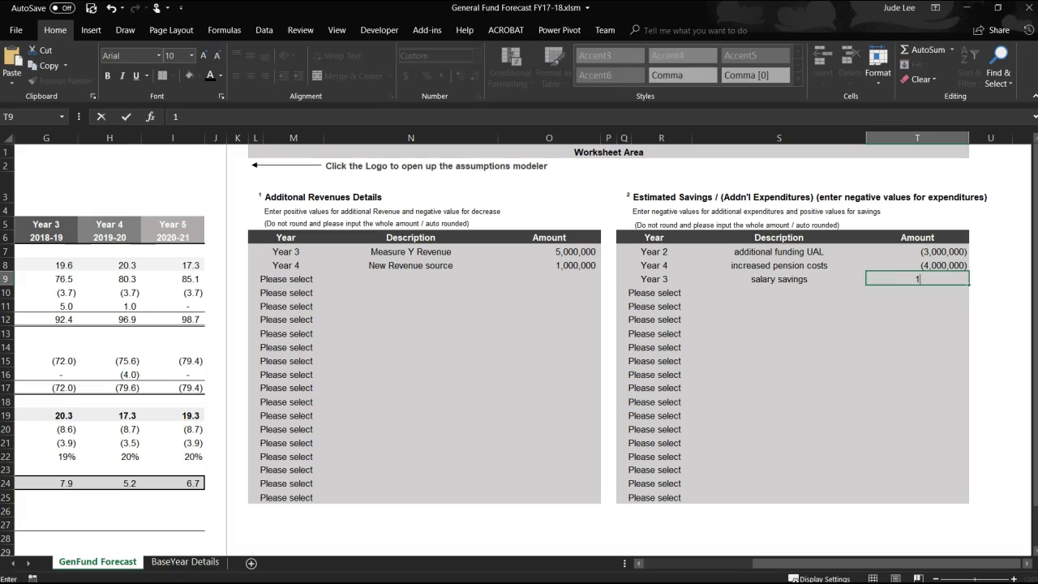
text(,000,000)
key(Return)
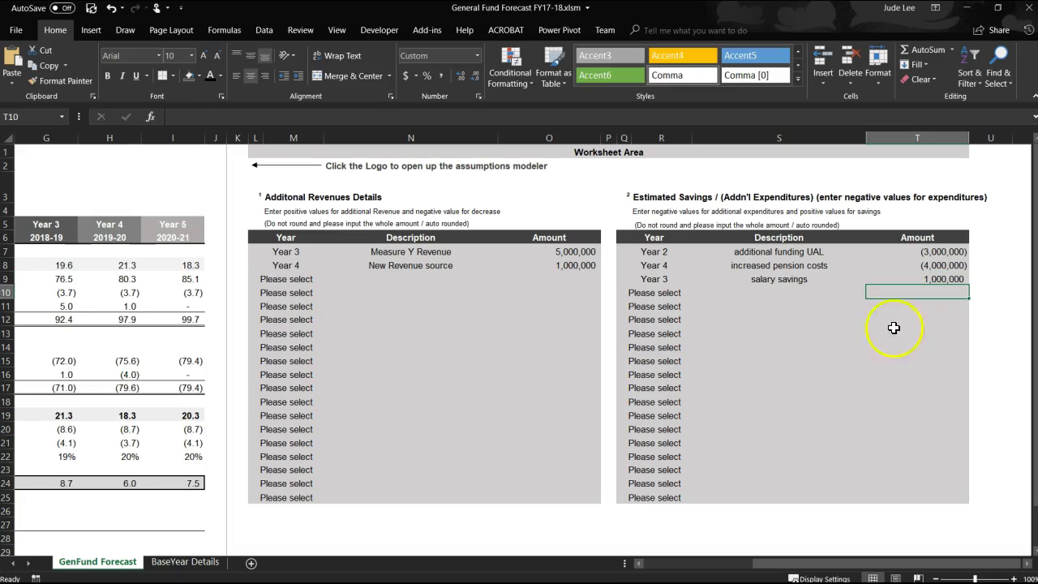
Compare the Year 3 and Year 4 Additional Revenues in the forecast table with their entries in the Additional Revenues details.
click(384, 365)
key(Left)
key(Left)
key(Left)
key(Left)
key(Left)
key(Left)
key(Left)
key(Left)
key(Left)
key(Left)
key(Left)
key(Left)
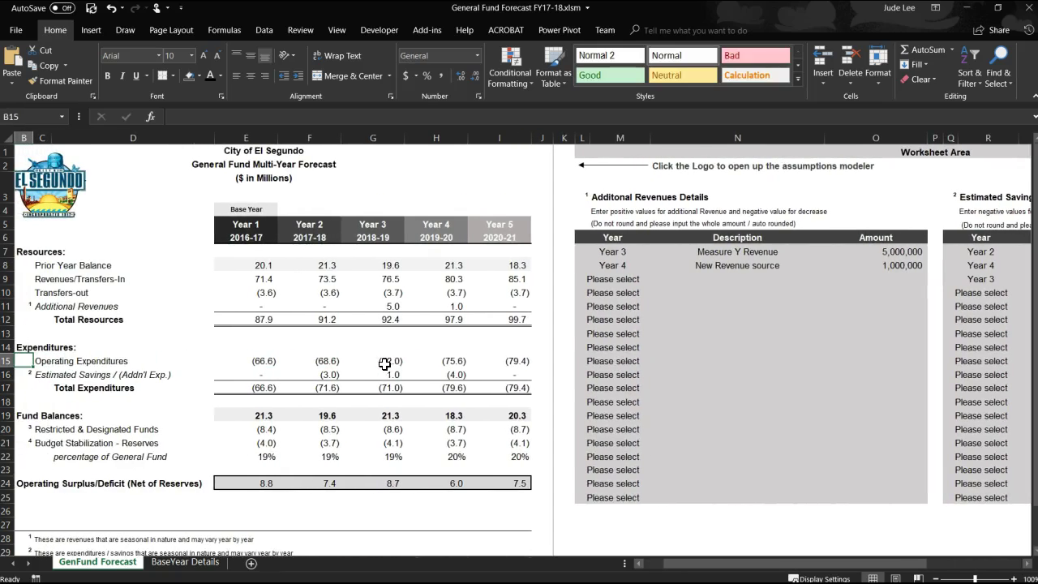
click(397, 304)
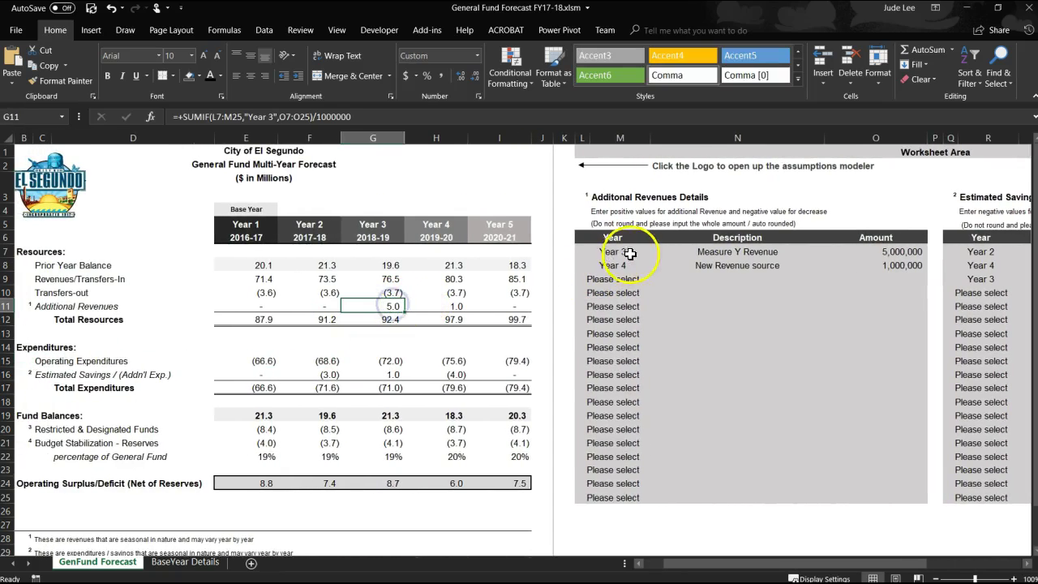
click(619, 255)
click(908, 252)
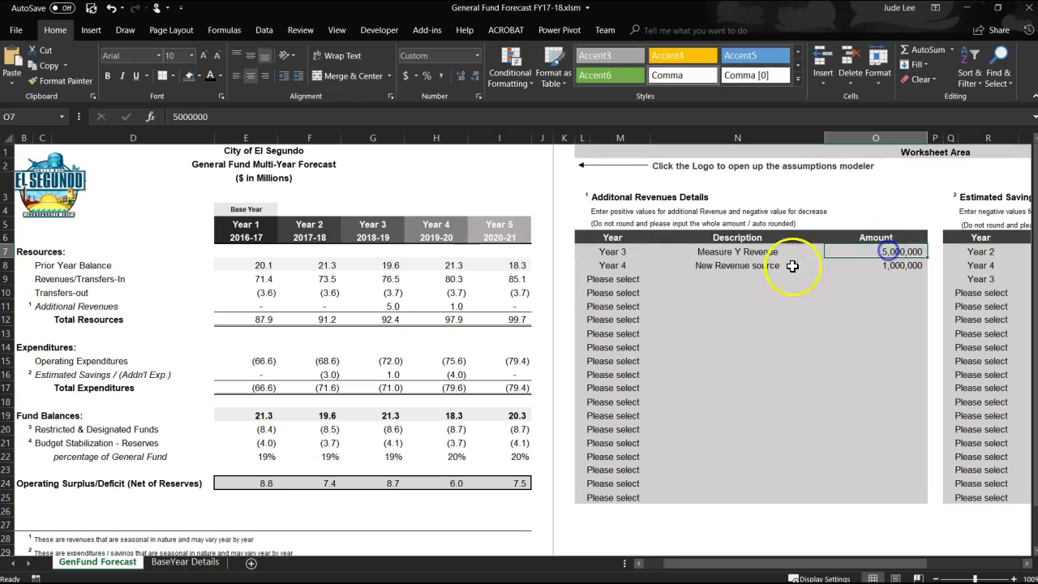
click(456, 307)
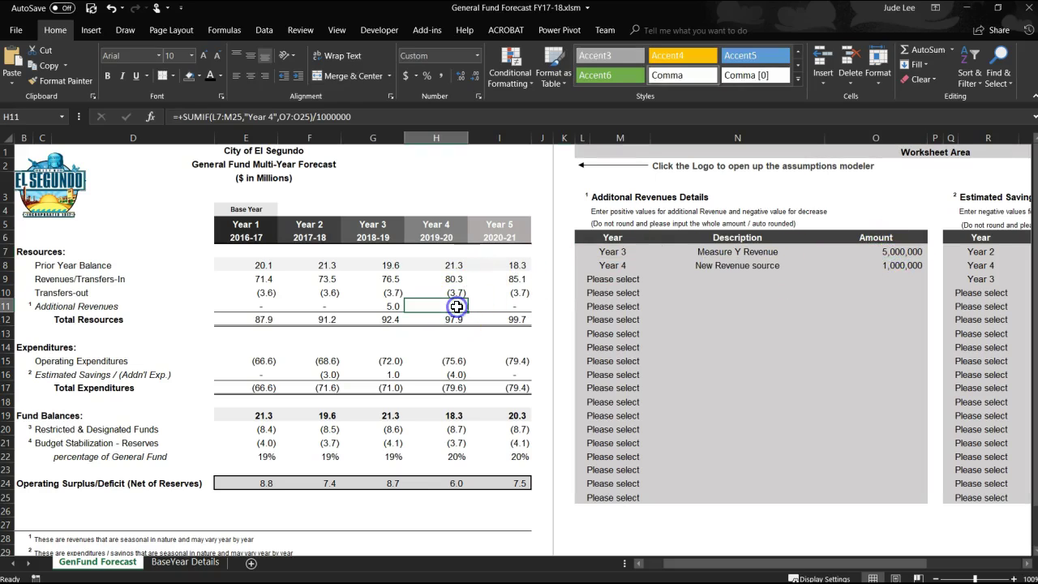
click(902, 265)
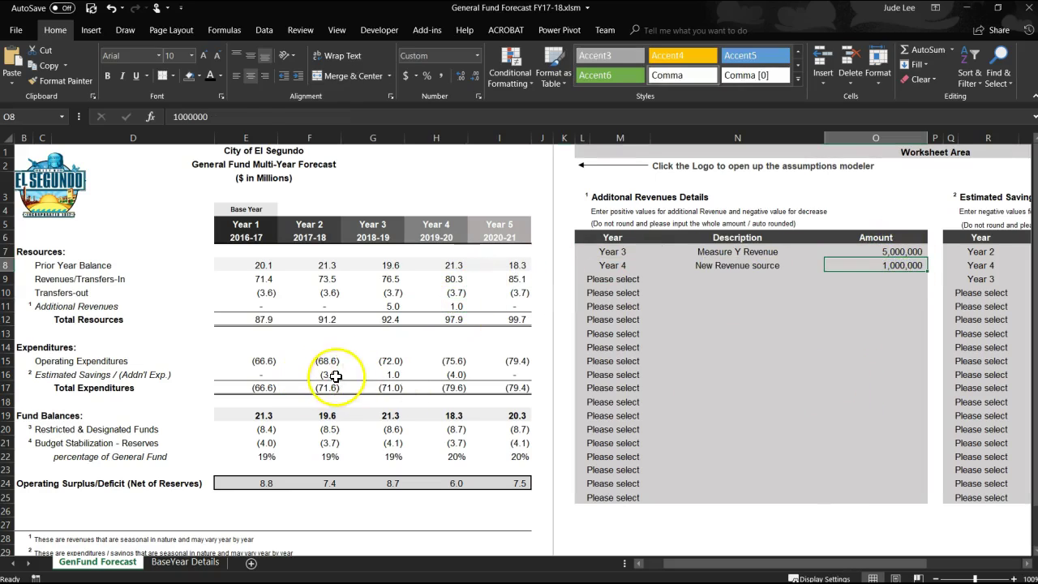
Compare the Year 2, Year 3 and Year 4 Estimated Savings/Additional Expenditures in the forecast table with their worksheet entries.
click(322, 379)
drag(760, 563, 870, 549)
click(915, 252)
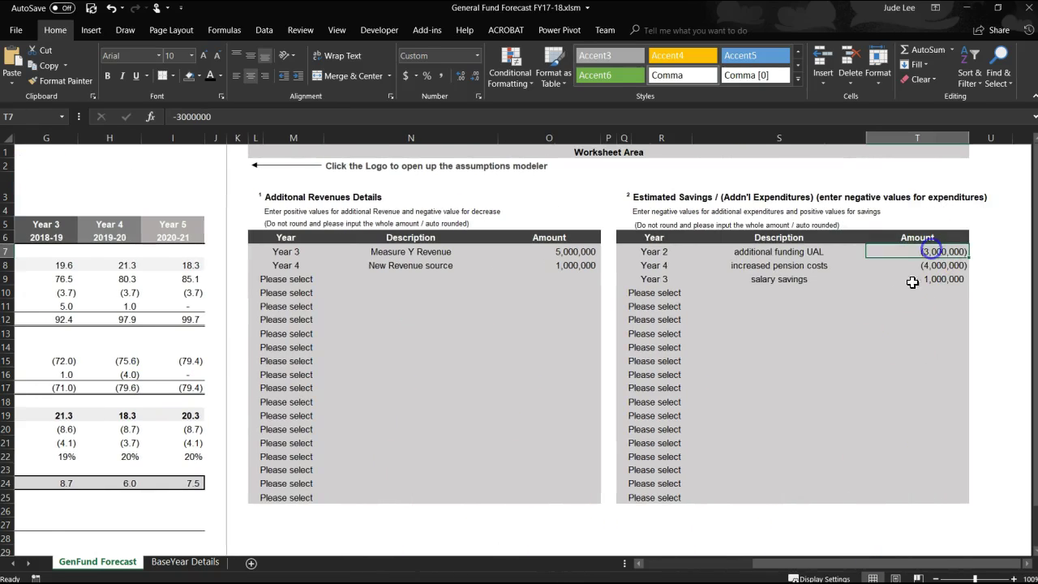
drag(787, 563, 625, 565)
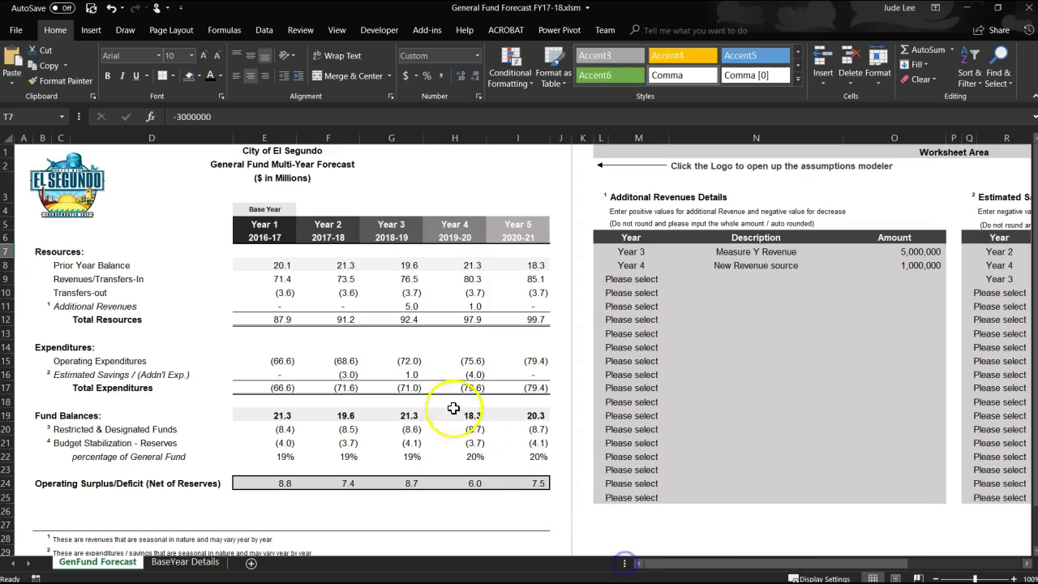
click(397, 375)
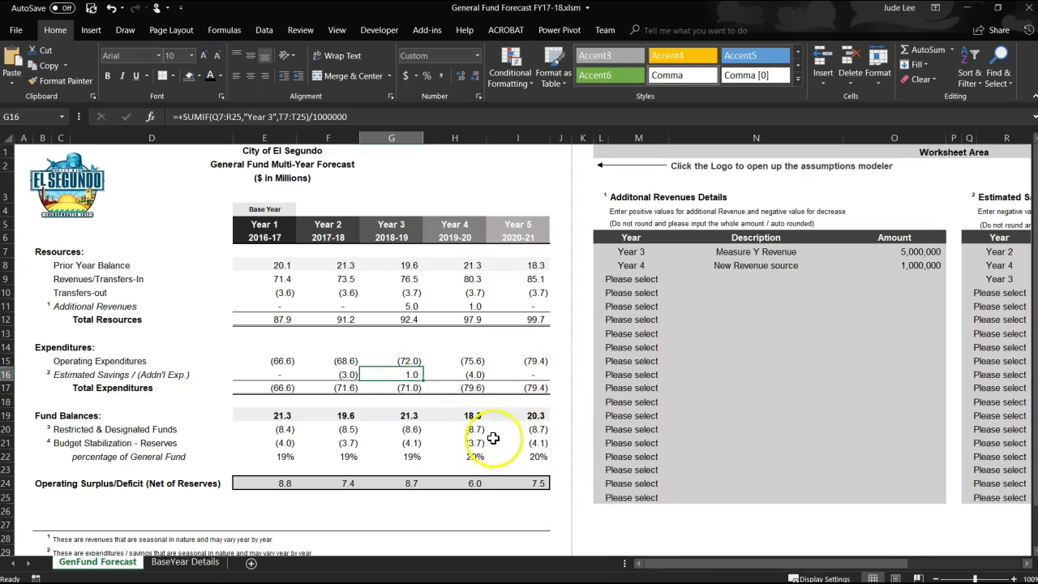
drag(660, 564, 854, 552)
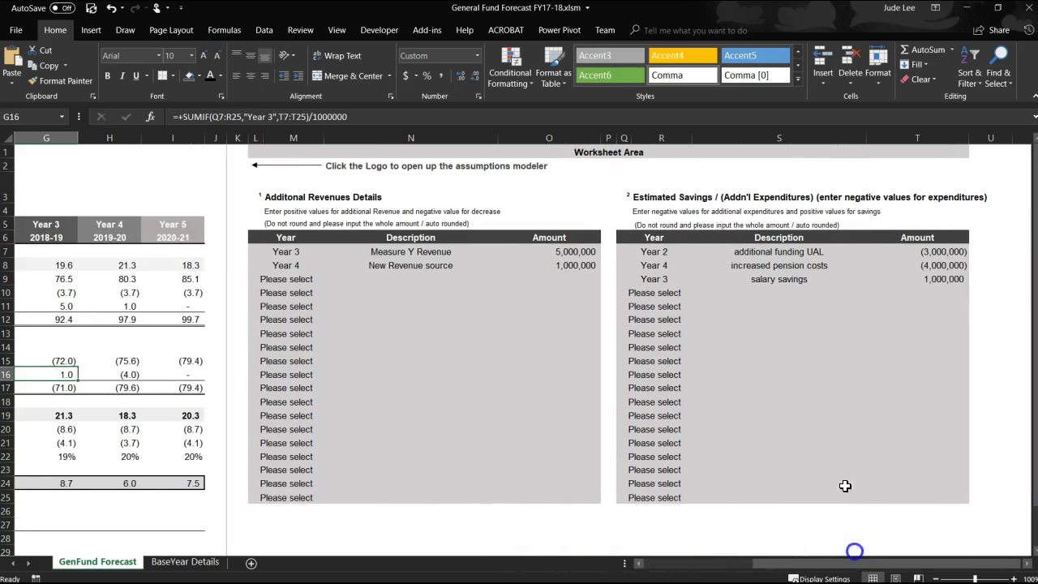
click(945, 279)
click(652, 265)
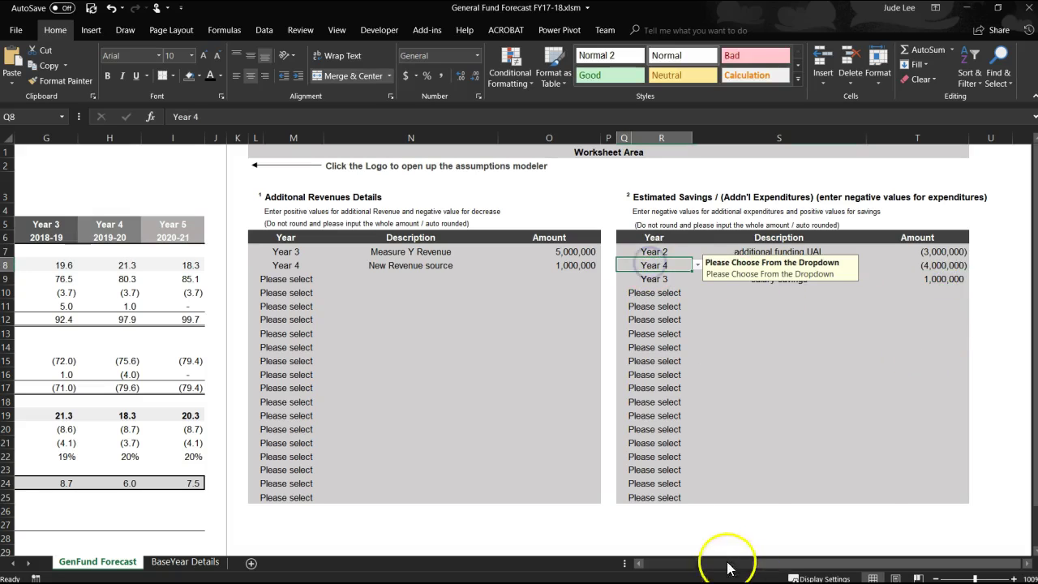
click(947, 269)
drag(799, 565, 592, 565)
click(486, 363)
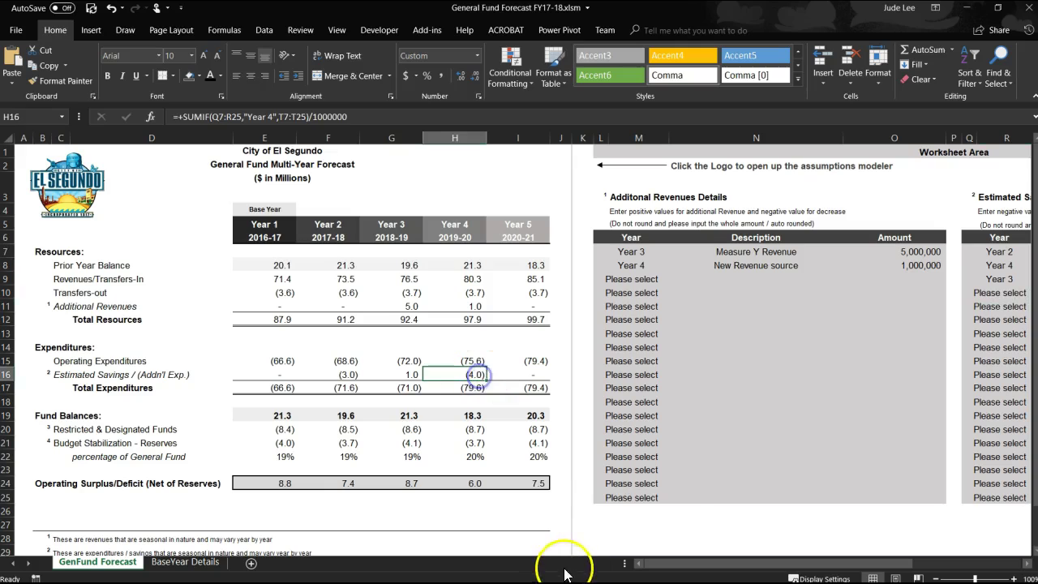
Review the Operating Surplus/Deficit row for all five years and the General Fund Multi-Year Forecast chart.
click(701, 493)
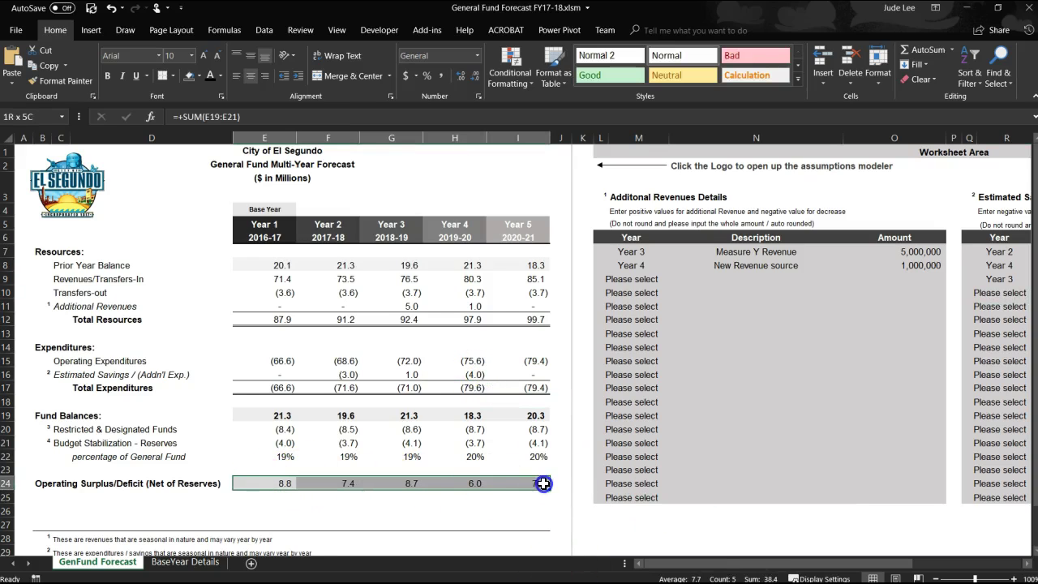
click(648, 497)
scroll(411, 458, down, 3)
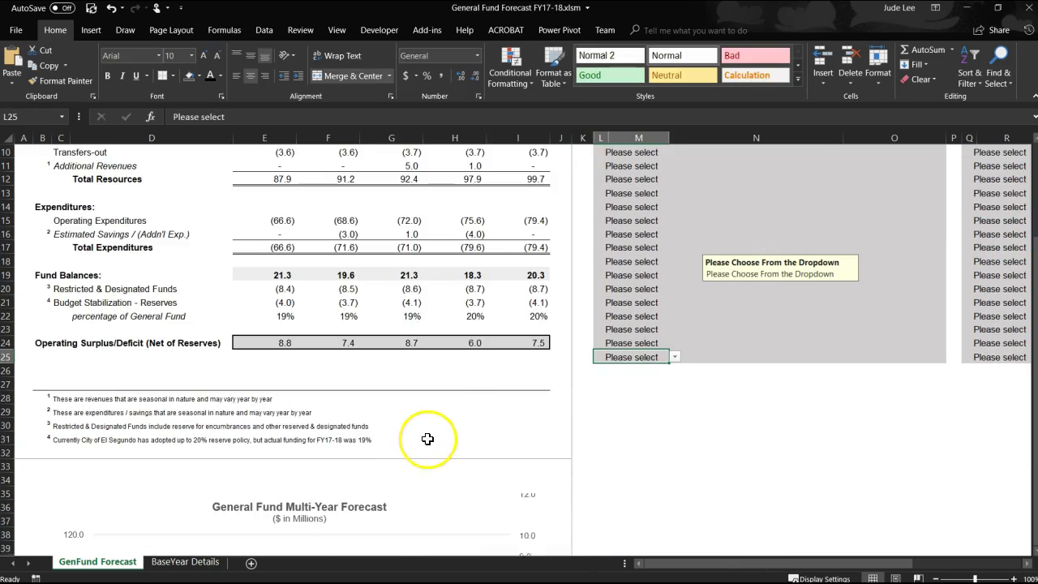
scroll(426, 438, down, 8)
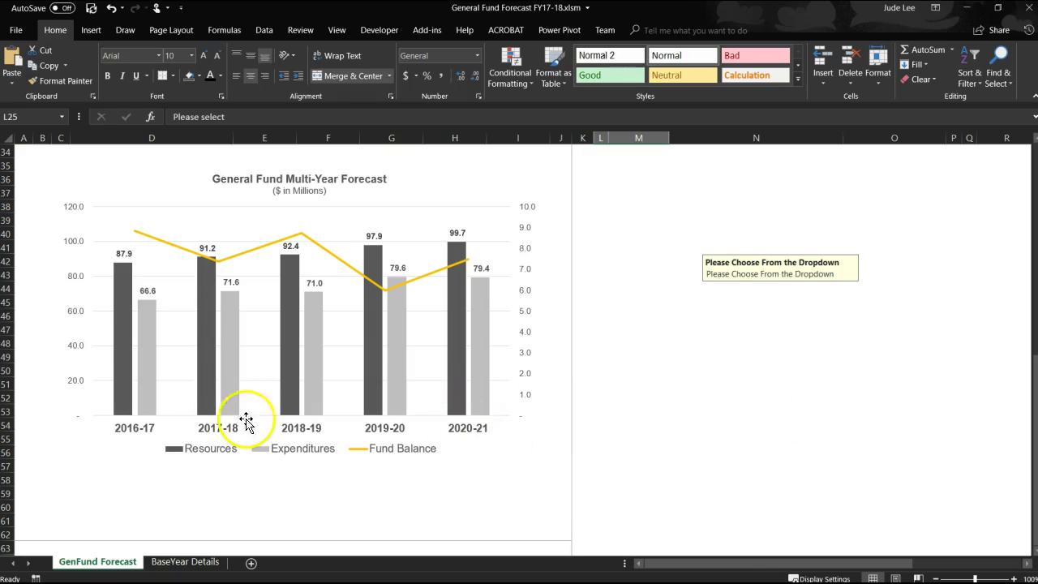
scroll(852, 368, up, 2)
scroll(852, 368, up, 9)
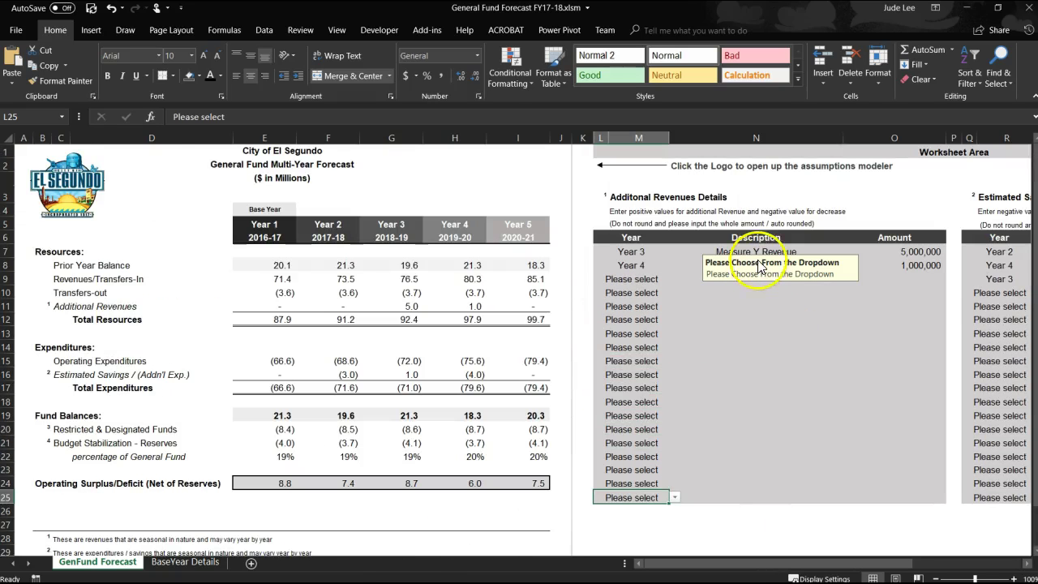